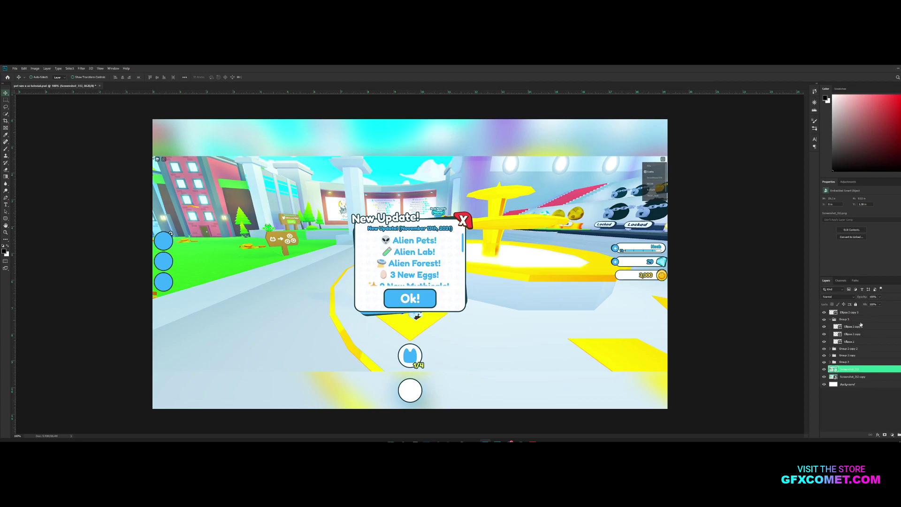
- Collapse the open layer group and move the game screenshot layer to the top of the layer stack
click(831, 319)
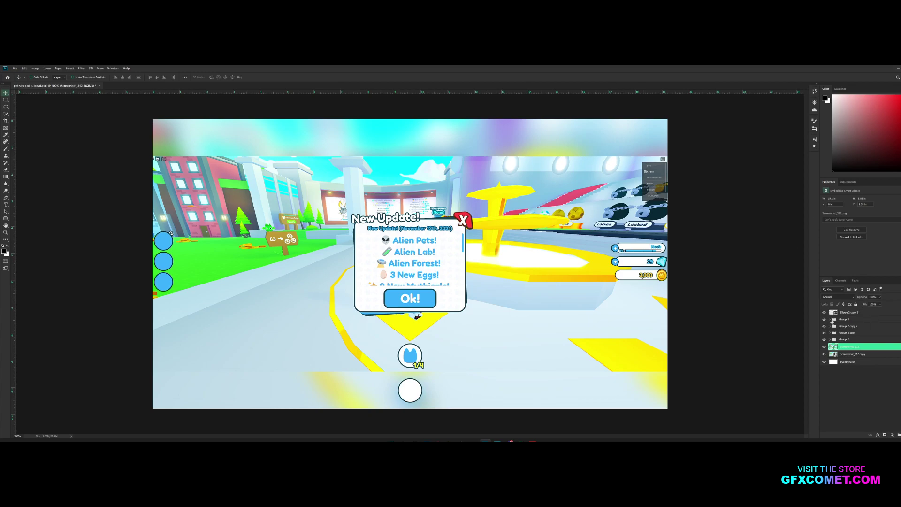
click(824, 347)
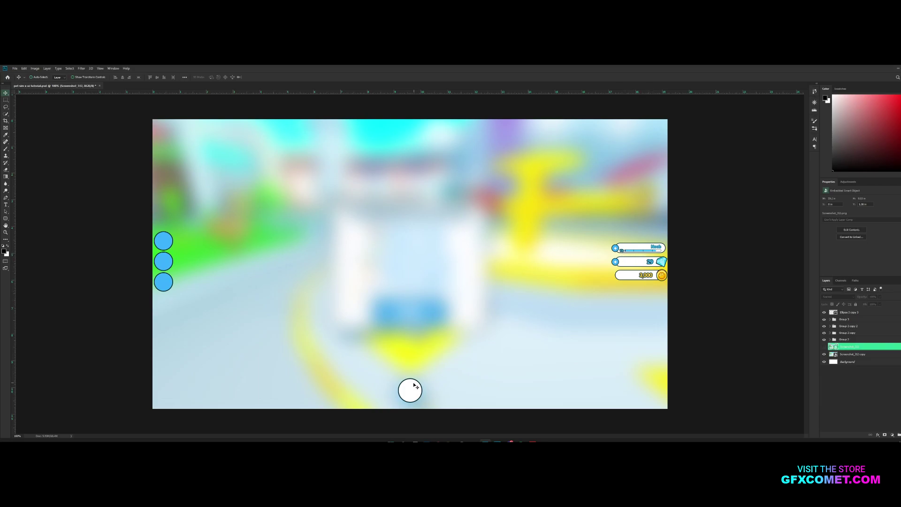
click(825, 347)
ctrl+click(863, 338)
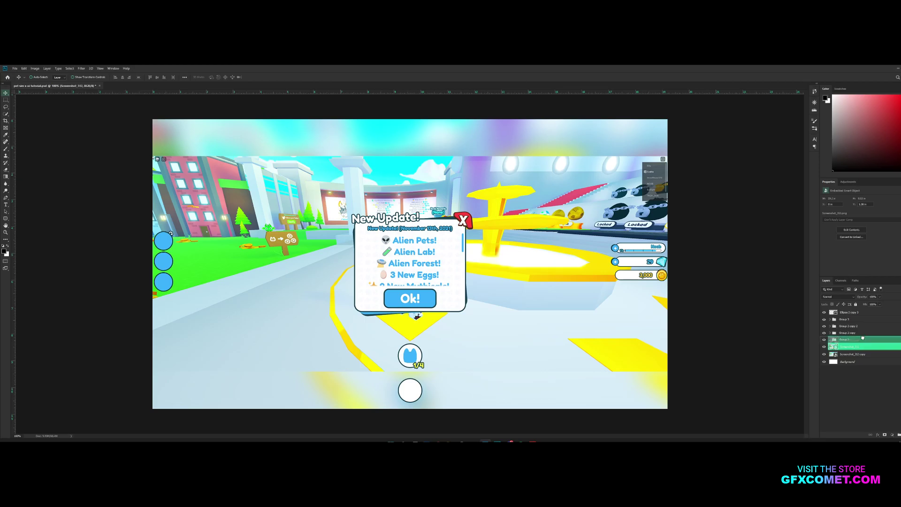
drag(863, 338, 843, 315)
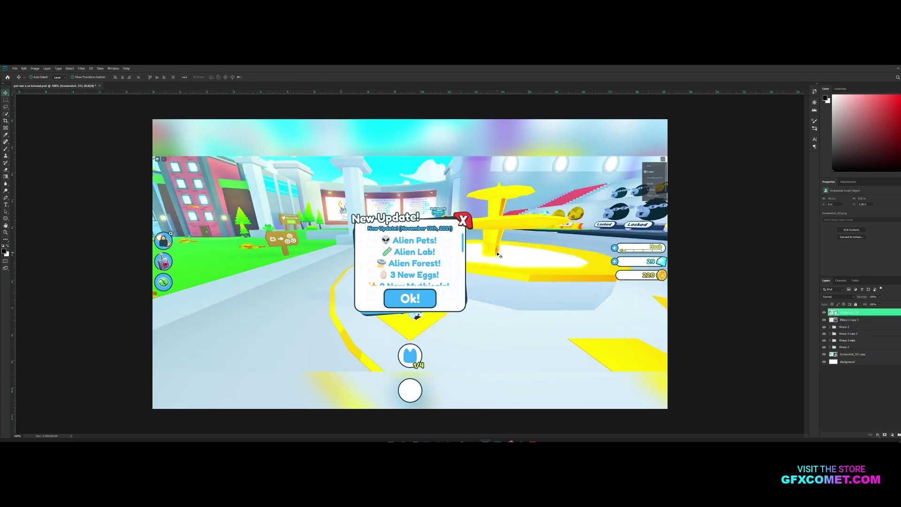
- Draw a black rounded rectangle with a 35 px corner radius over the New Update popup, aligned to the popup's lower-left edges
key(ctrl+plus)
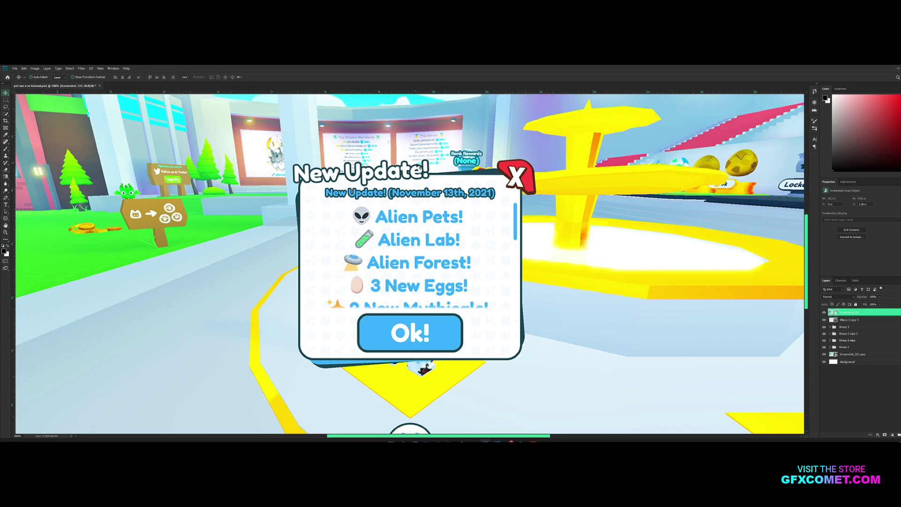
drag(6, 218, 29, 225)
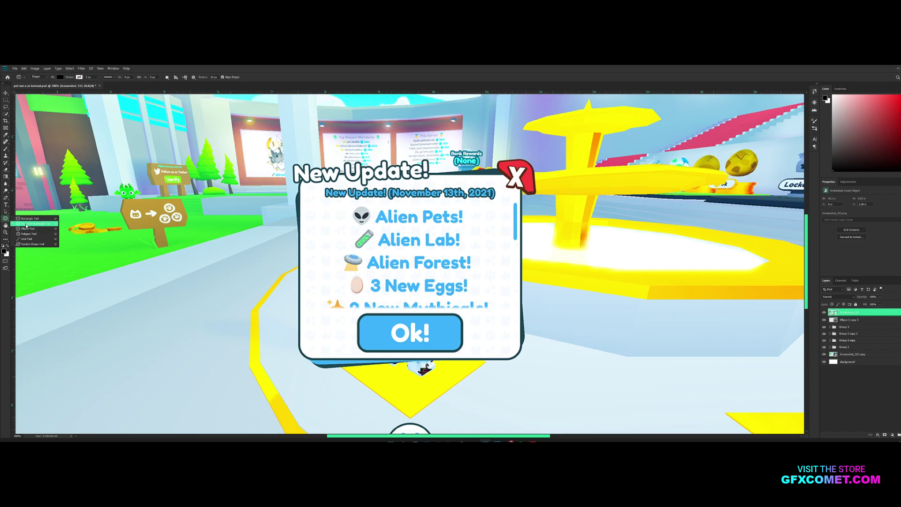
drag(29, 226, 29, 226)
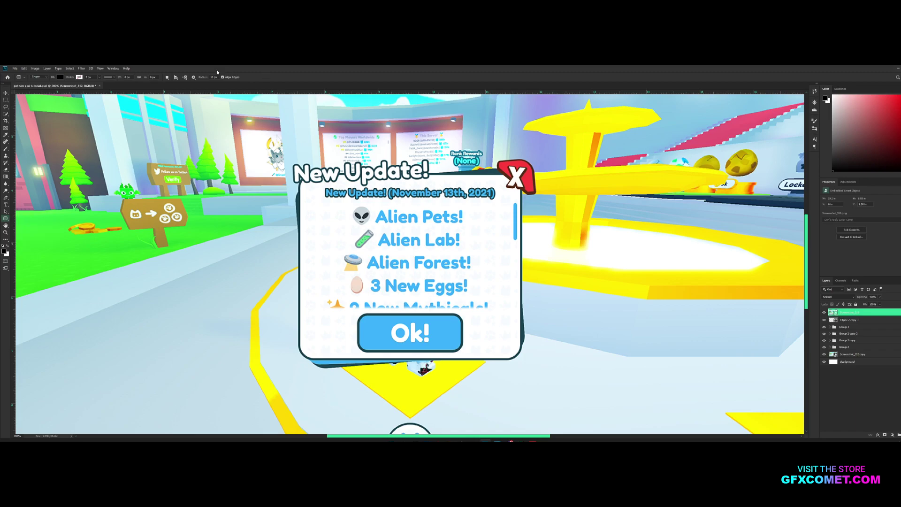
click(213, 77)
text(35)
drag(301, 356, 502, 204)
key(v)
drag(306, 351, 301, 351)
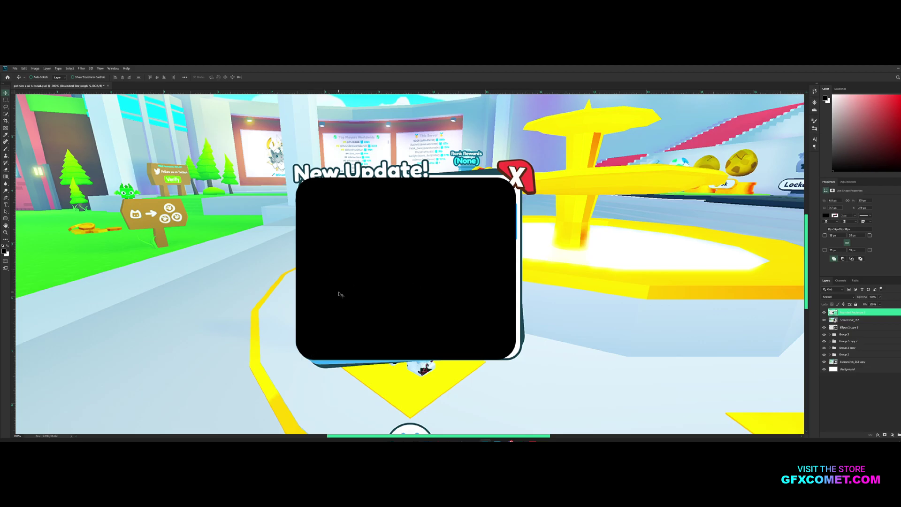
- Place the rounded rectangle beside the New Update popup and change its fill to white
drag(340, 294, 404, 271)
key(space)
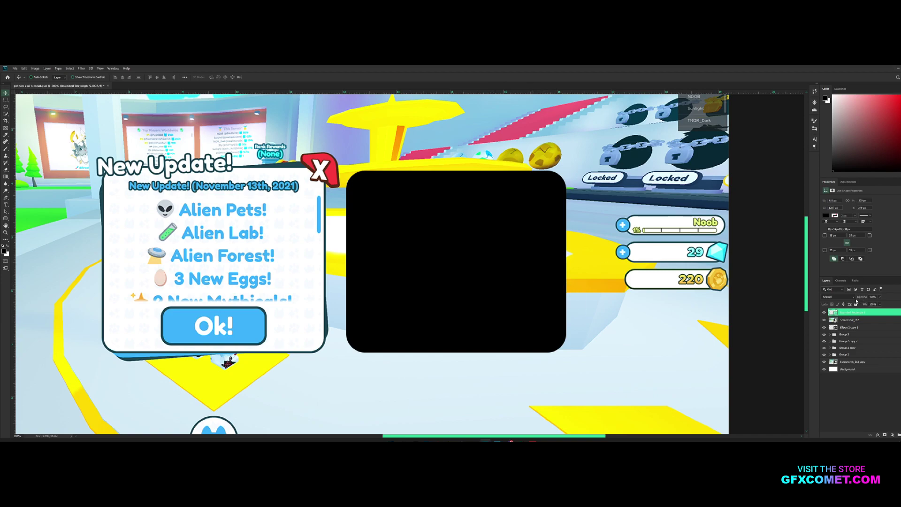
double_click(835, 312)
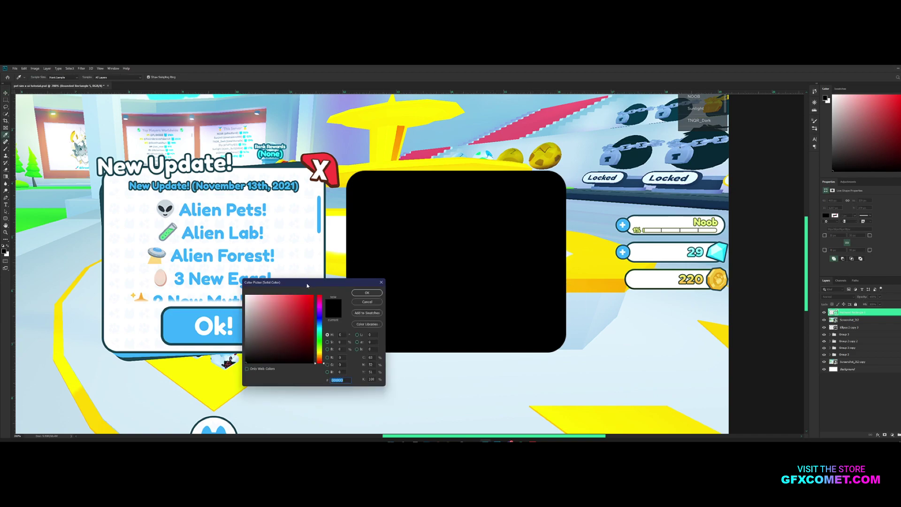
click(301, 331)
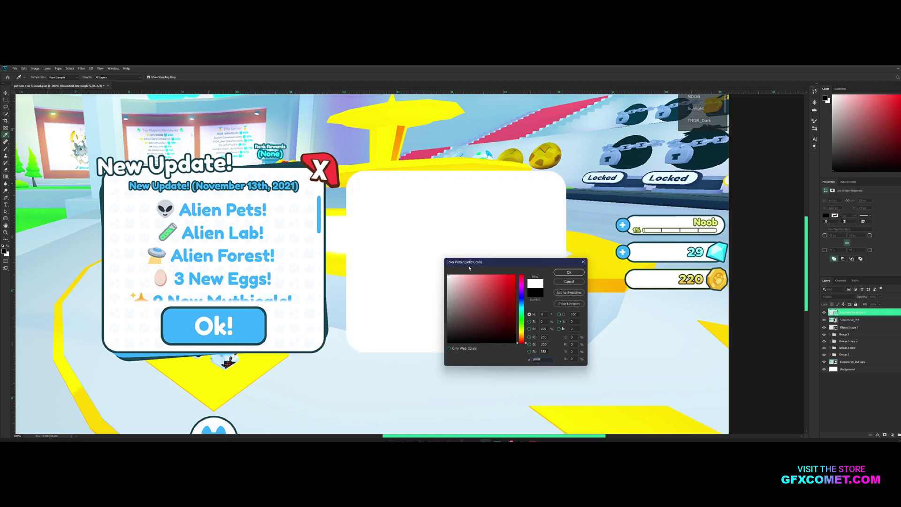
click(570, 273)
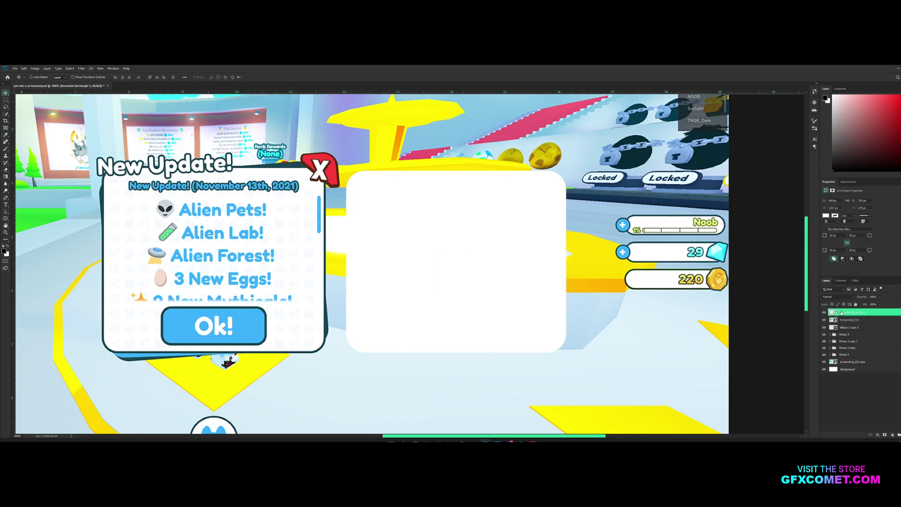
- Duplicate the white rounded rectangle beneath the original and fill the copy with the popup's dark teal outline color
drag(858, 313, 844, 319)
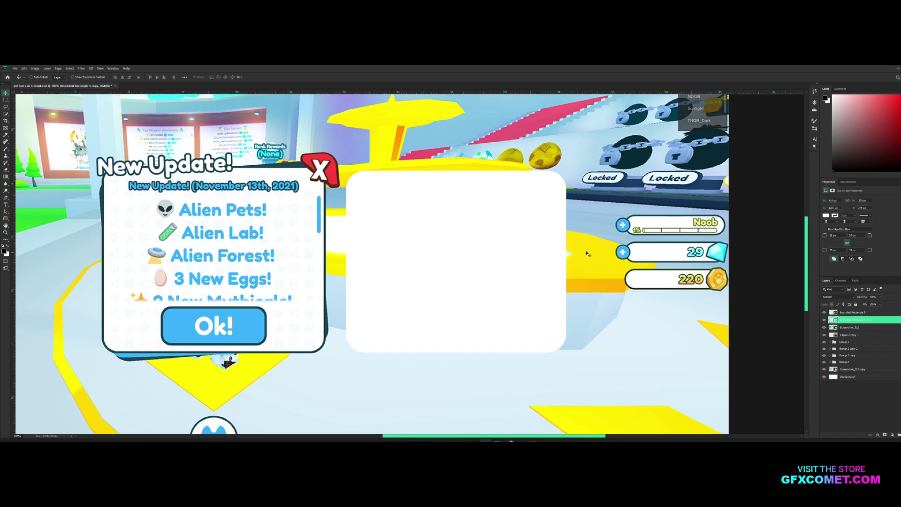
double_click(835, 320)
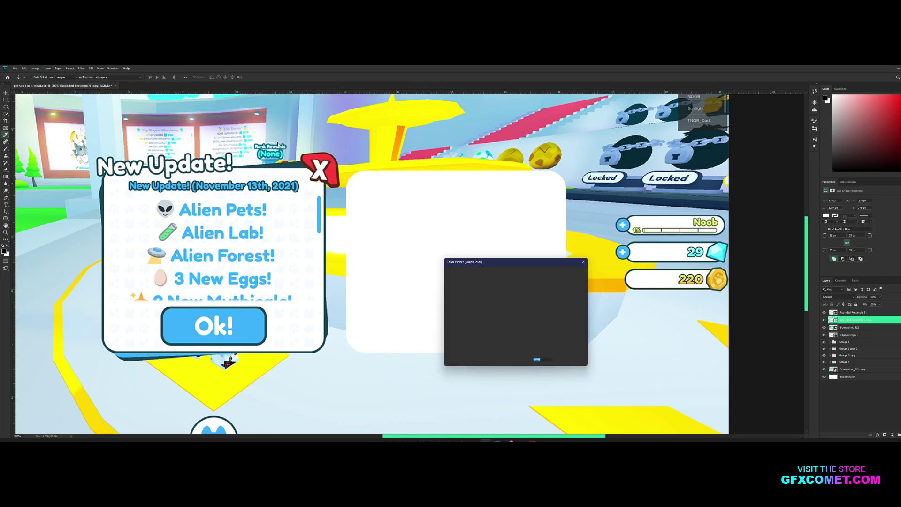
click(299, 163)
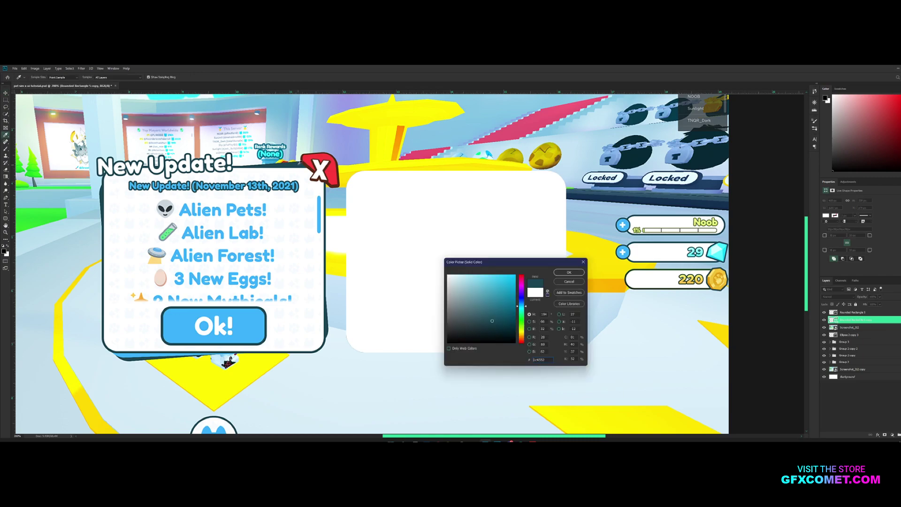
click(570, 272)
- Rotate the dark teal copy slightly counterclockwise so its corners show behind the white panel
key(ctrl+t)
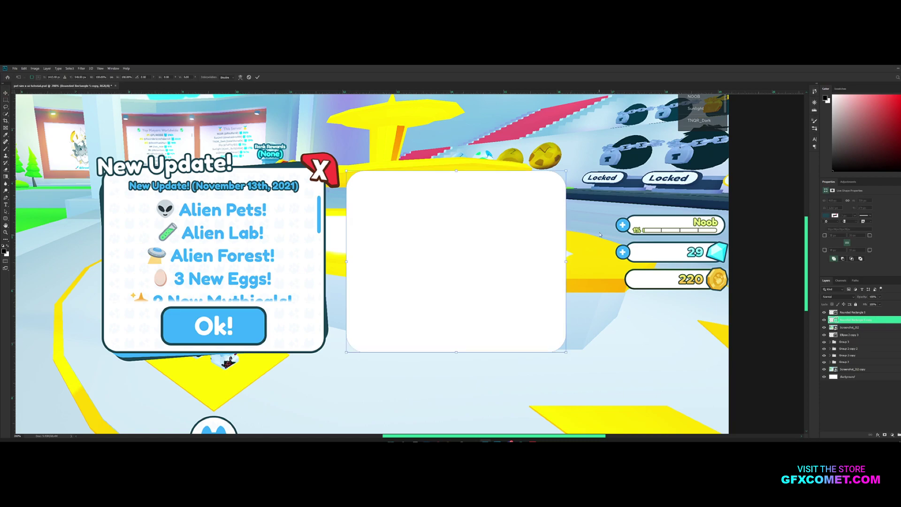
drag(575, 194, 577, 181)
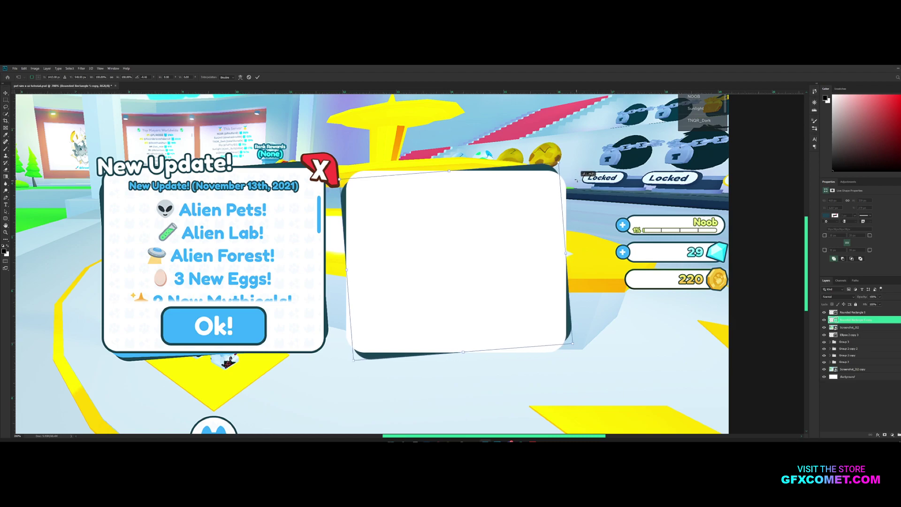
key(Return)
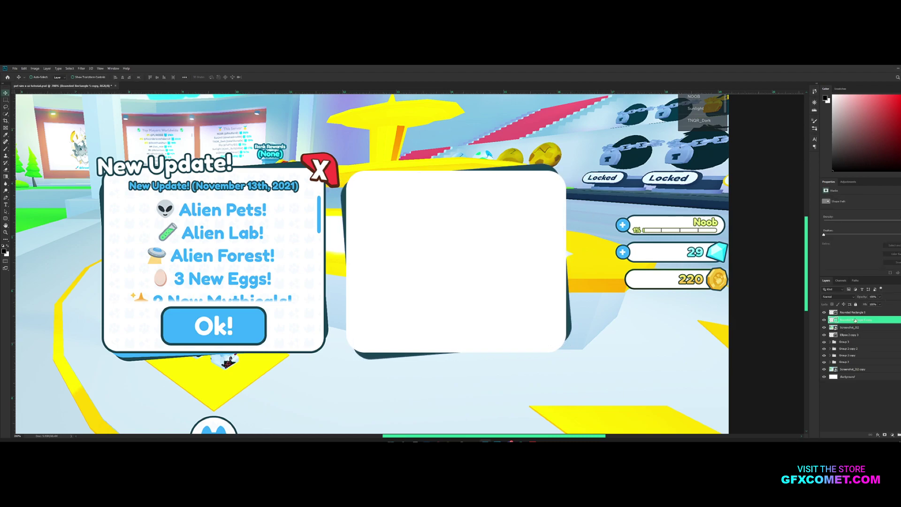
- Duplicate the tilted dark teal rectangle and fill the copy with the light blue sampled from the popup's lower edge
key(ctrl+j)
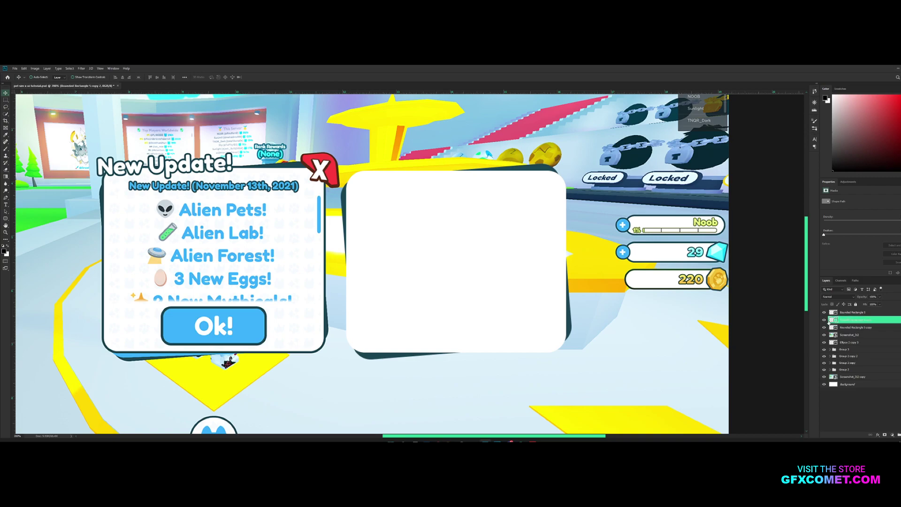
double_click(834, 321)
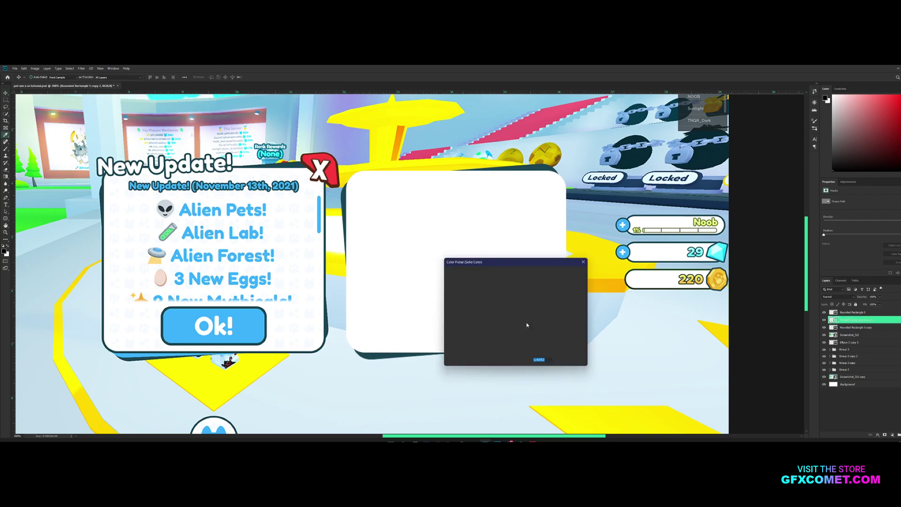
click(130, 354)
click(572, 274)
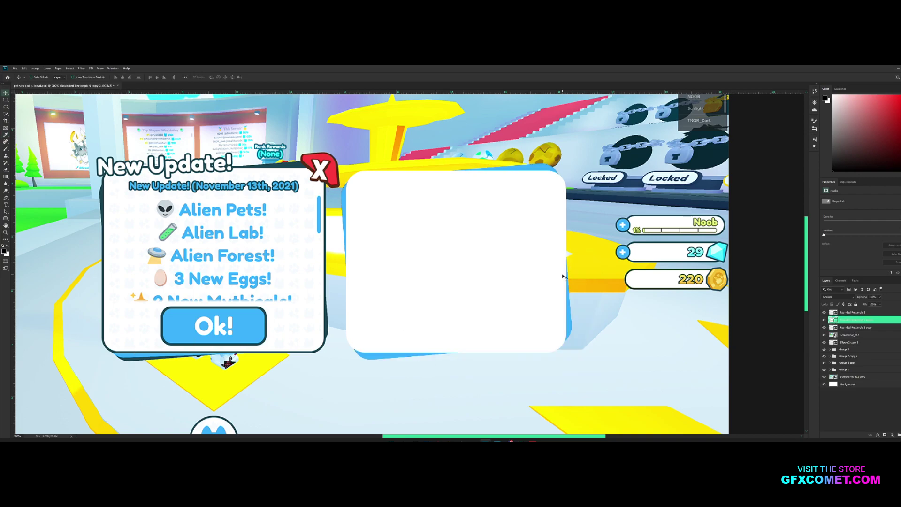
- Shrink the blue copy, rotate it slightly clockwise and shift it so blue shows only along the panel's lower-left edge
key(ctrl+t)
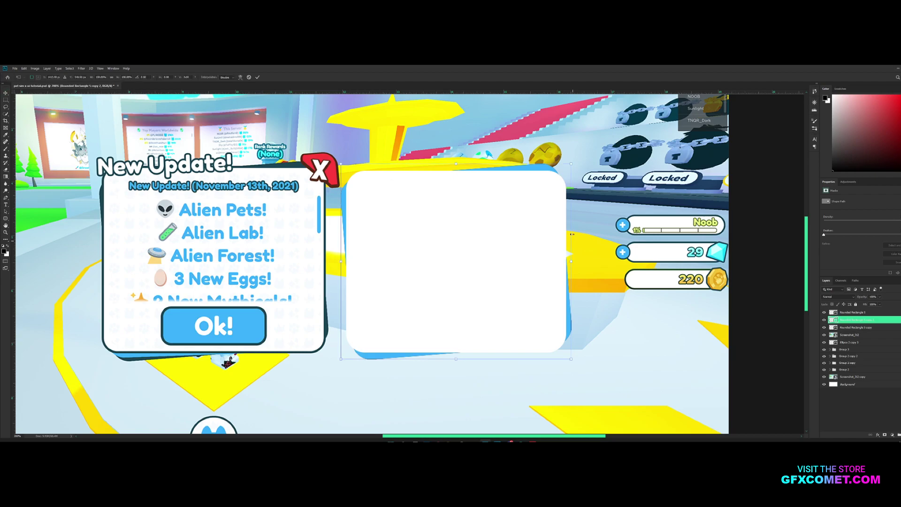
drag(562, 162, 569, 174)
drag(490, 236, 494, 241)
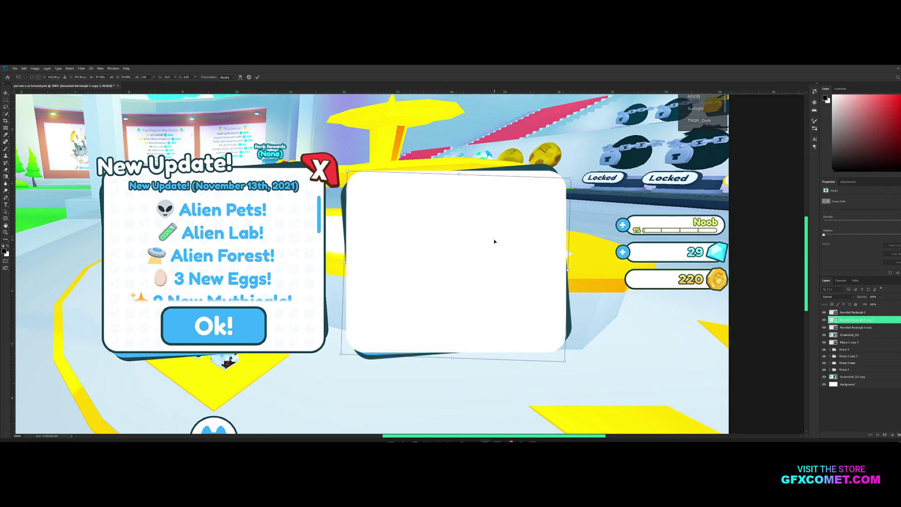
key(Return)
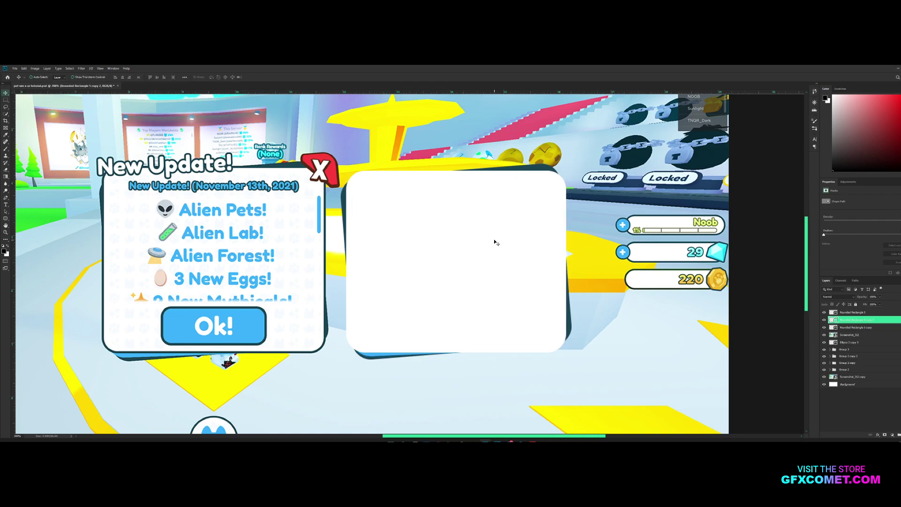
- Nudge the blue and dark teal backing rectangles together slightly downward
shift+click(852, 327)
key(Down)
key(Down)
key(Down)
key(Up)
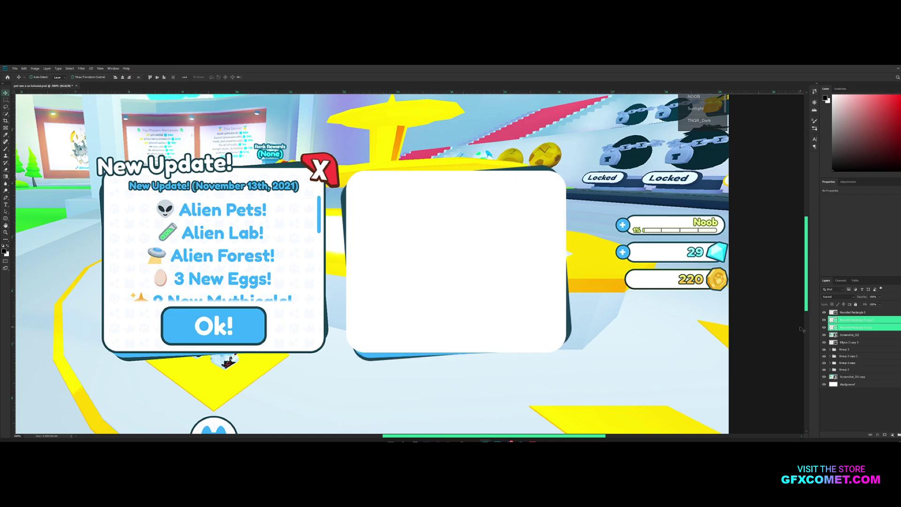
- Add an outside dark teal stroke to the white rounded rectangle through its layer style
click(879, 313)
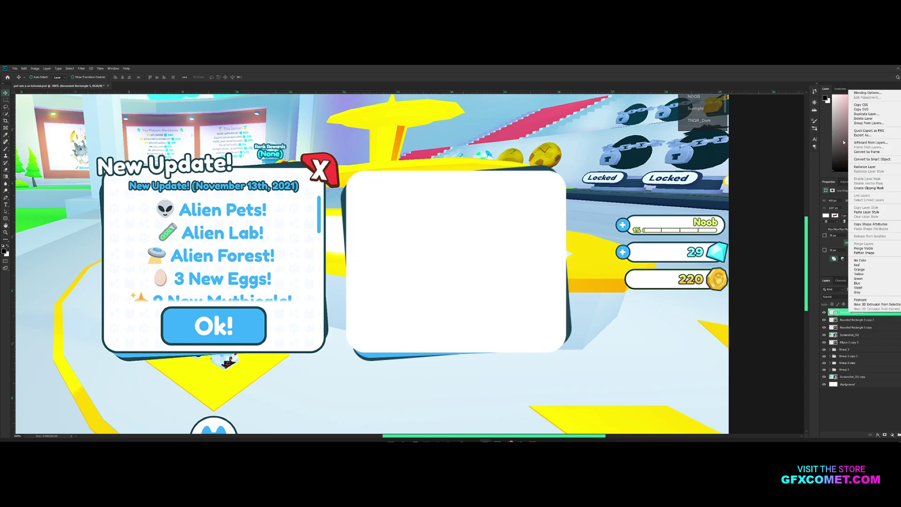
double_click(888, 313)
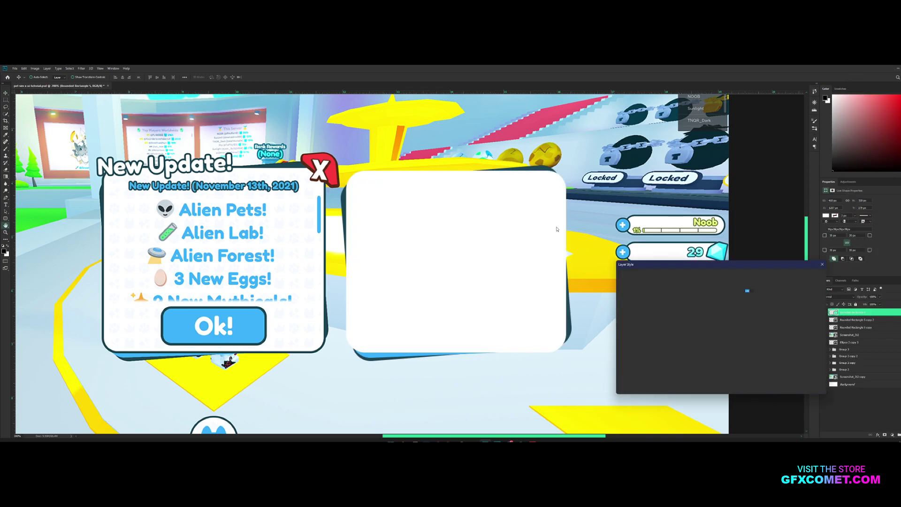
click(633, 310)
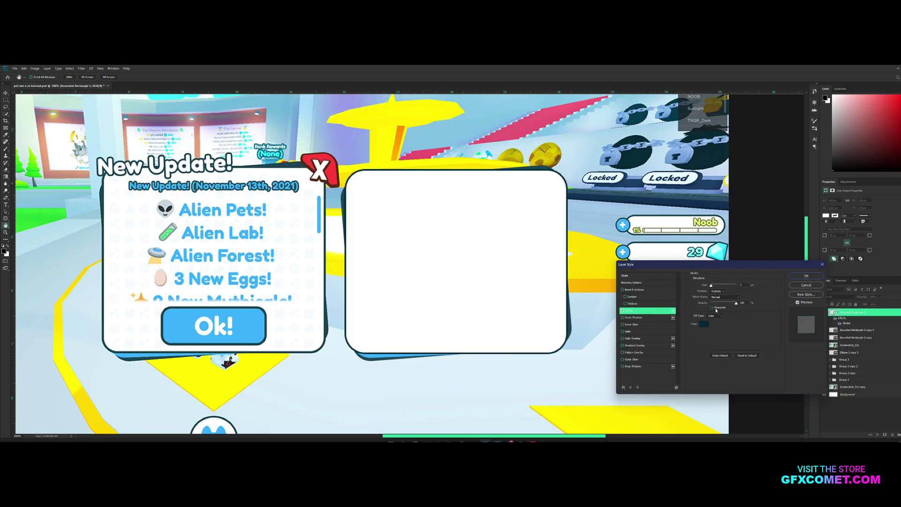
click(704, 324)
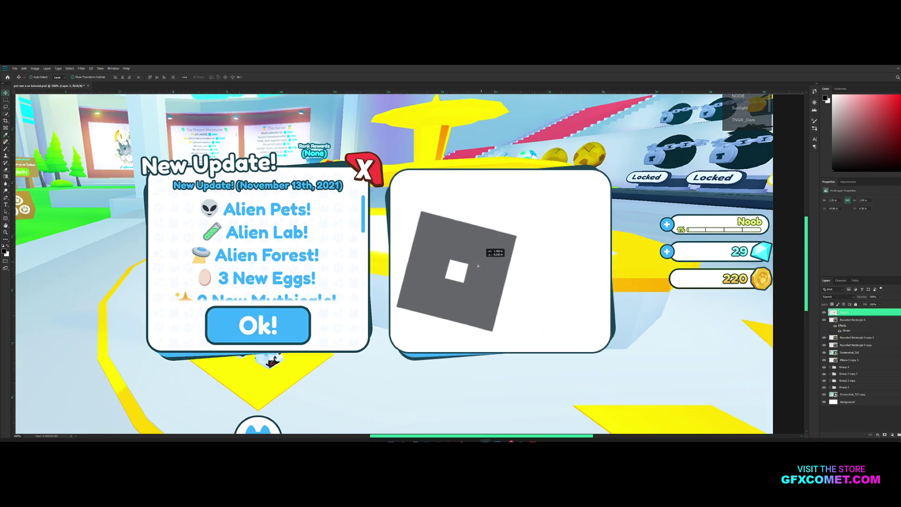
- Move the grey Roblox logo toward the middle of the white panel and inspect its edges up close
drag(479, 263, 531, 263)
key(ctrl+plus)
key(ctrl+plus)
drag(344, 274, 691, 276)
drag(615, 299, 326, 258)
drag(604, 272, 486, 287)
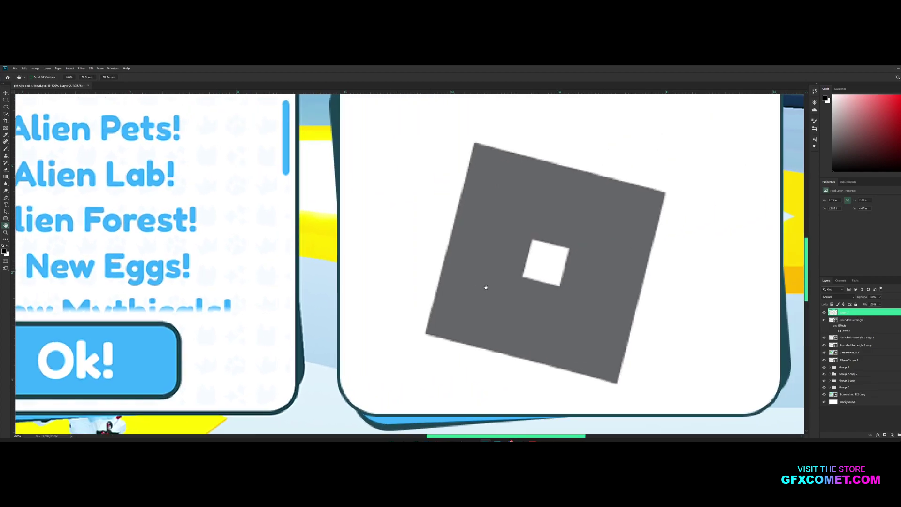
key(ctrl+minus)
key(ctrl+minus)
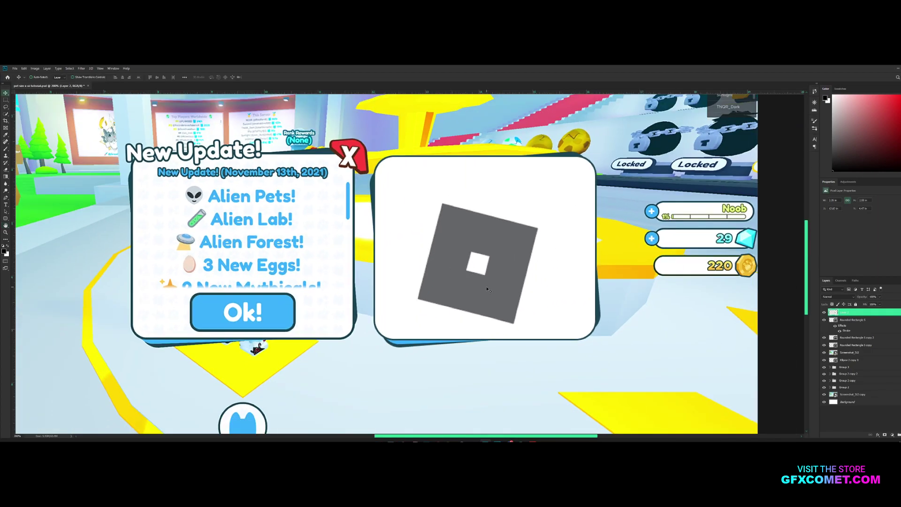
- Erase the white background around and inside the grey Roblox logo with the Magic Eraser, and place it back on the panel
drag(493, 268, 347, 351)
key(e)
key(shift+e)
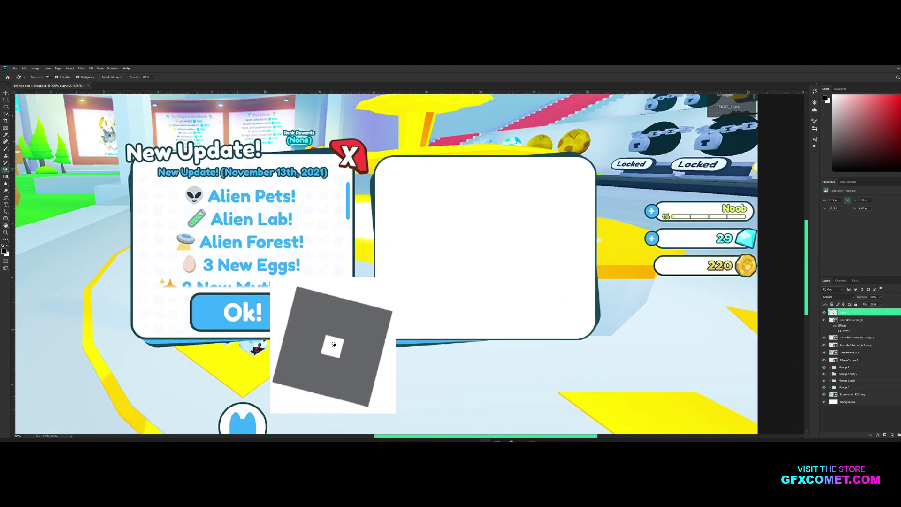
click(333, 346)
click(372, 290)
key(Delete)
key(v)
drag(371, 290, 528, 233)
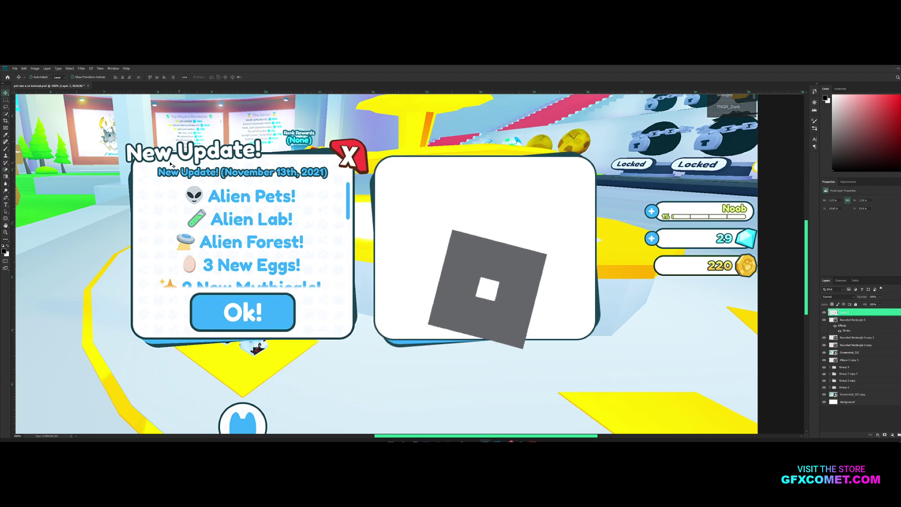
- Recolor the Roblox logo with the pale tone sampled from the popup's background pattern
click(7, 135)
click(162, 193)
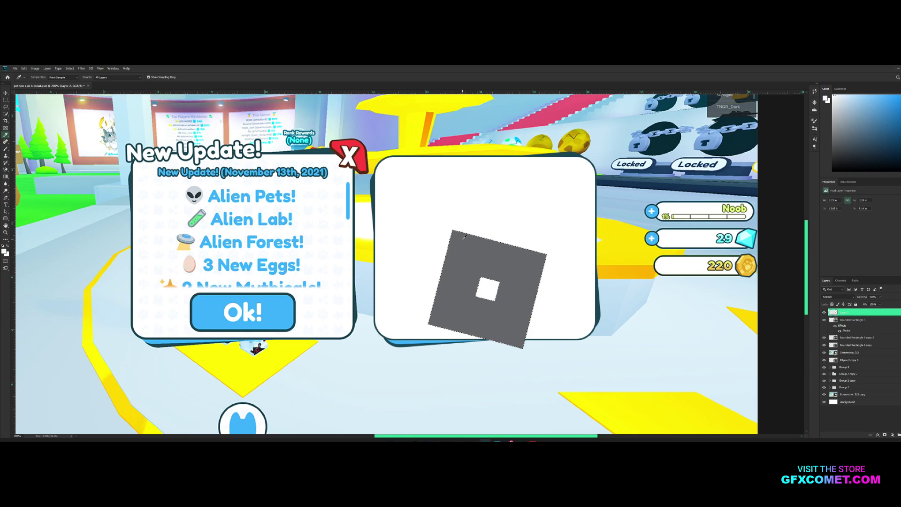
key(alt+BackSpace)
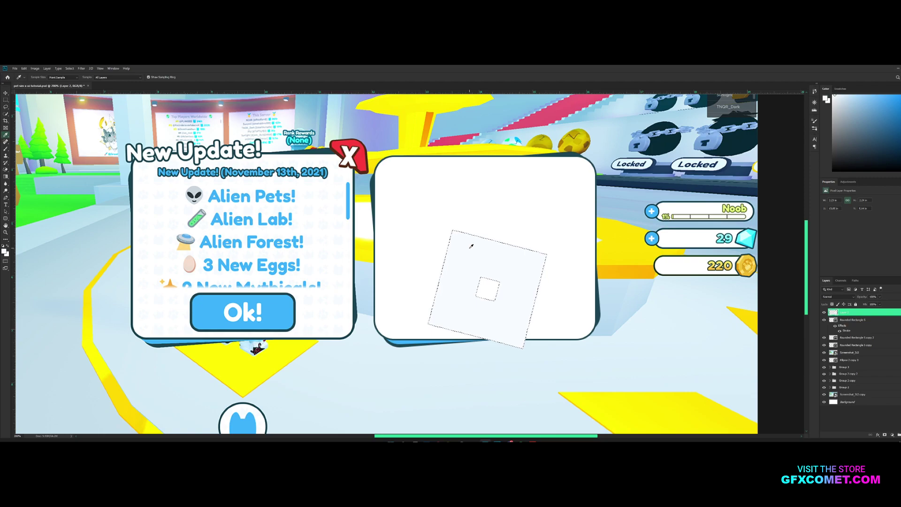
- Deselect the pale Roblox logo, shrink it to a small icon and place it in the white panel's upper-left corner
key(ctrl+d)
key(v)
drag(532, 276, 491, 225)
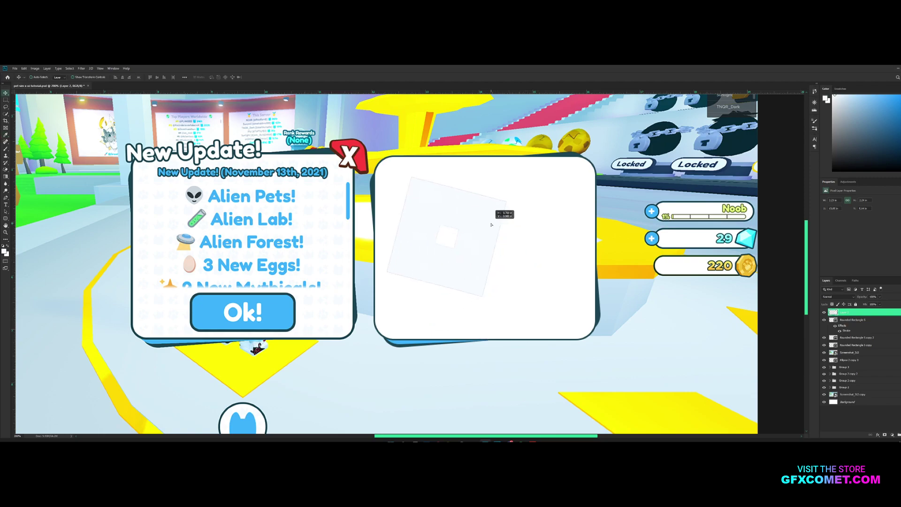
key(ctrl+t)
drag(506, 178, 410, 176)
key(Return)
- Duplicate the small logo repeatedly to build an evenly spaced horizontal row across the upper part of the white panel
key(ctrl+j)
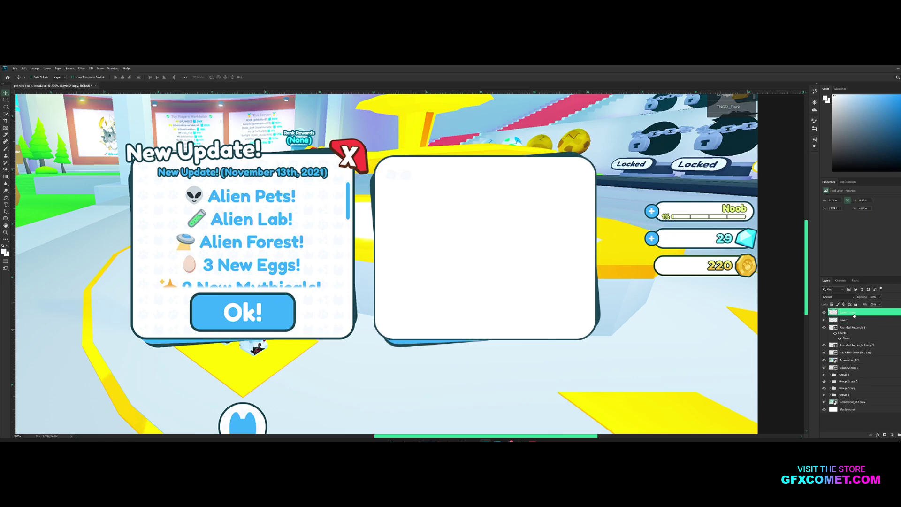
ctrl+click(854, 320)
key(ctrl+e)
scroll(438, 145, up, 1)
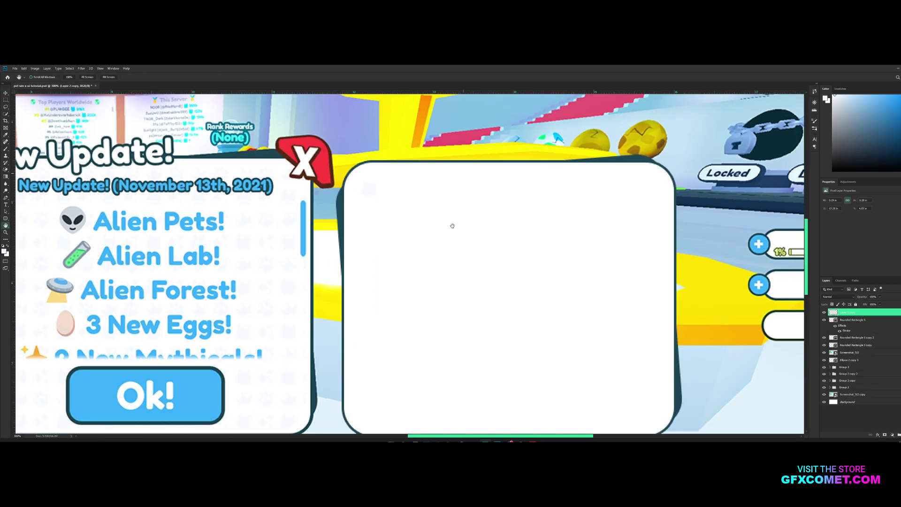
drag(375, 194, 392, 196)
drag(401, 194, 426, 193)
shift+click(846, 328)
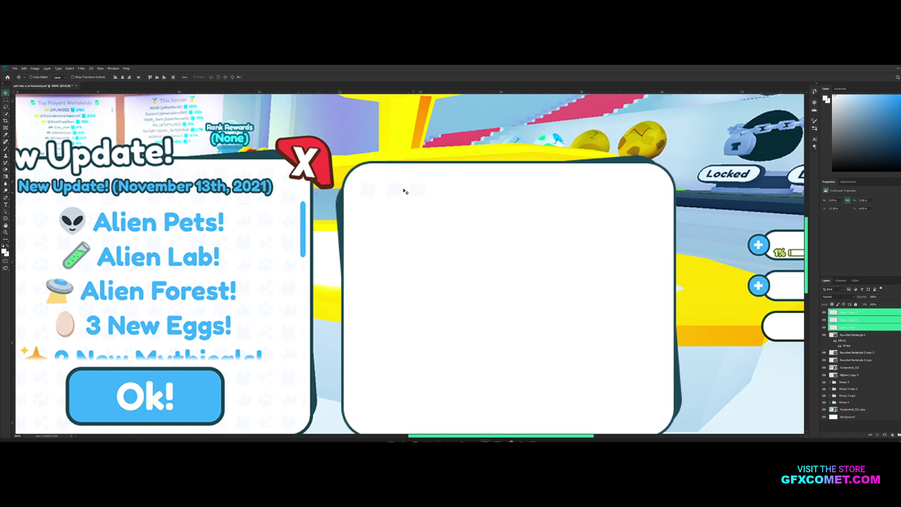
drag(462, 194, 698, 206)
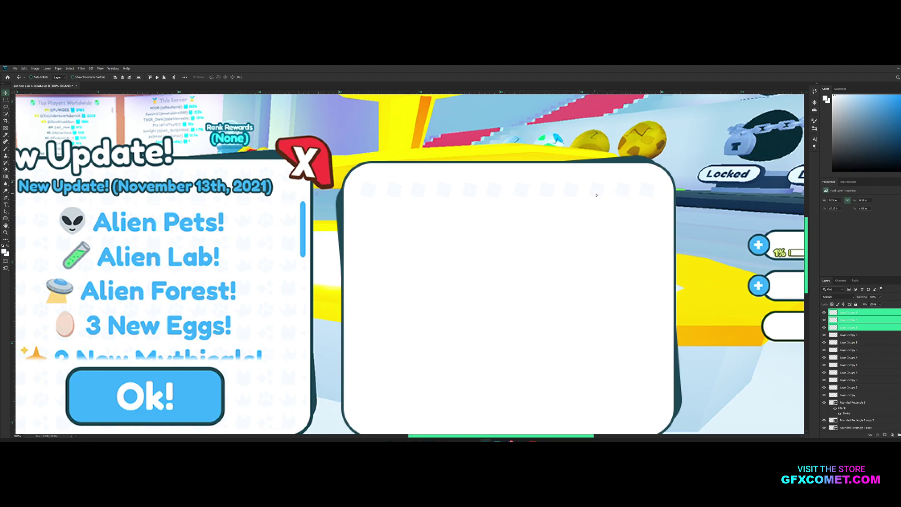
drag(597, 195, 670, 195)
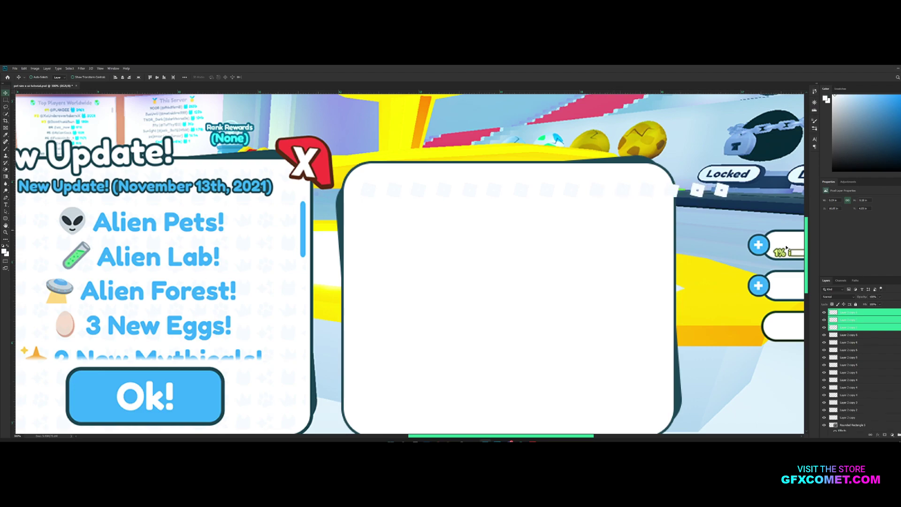
- Merge all the logo copies into one layer and move the row closer to the panel's upper edge
shift+click(861, 419)
key(ctrl+e)
drag(555, 198, 552, 190)
drag(631, 190, 631, 179)
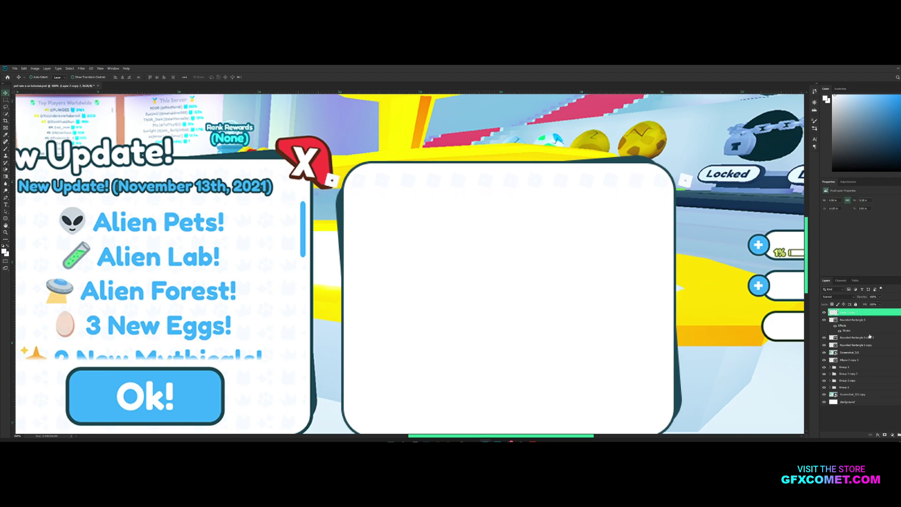
- Clip the logo row to the white rounded rectangle and duplicate it downward until the rows fill the panel
right_click(878, 313)
click(864, 187)
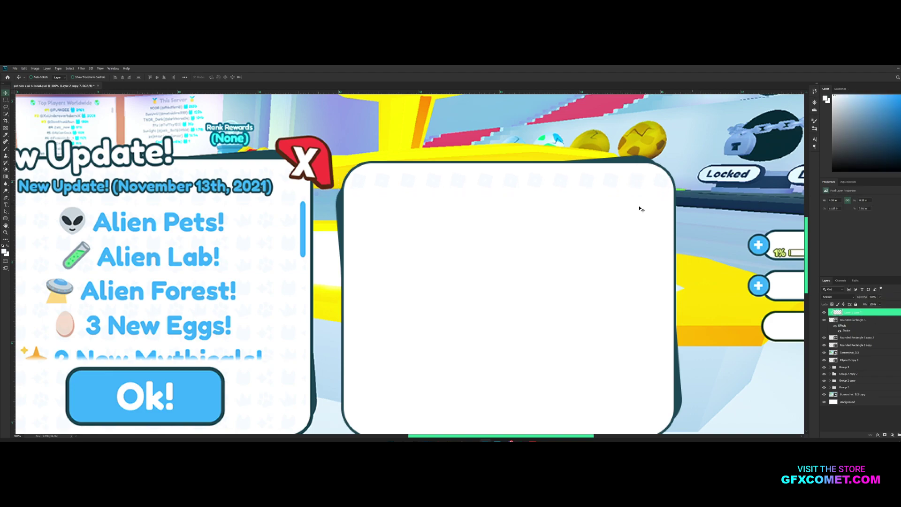
drag(656, 181, 677, 339)
shift+click(855, 322)
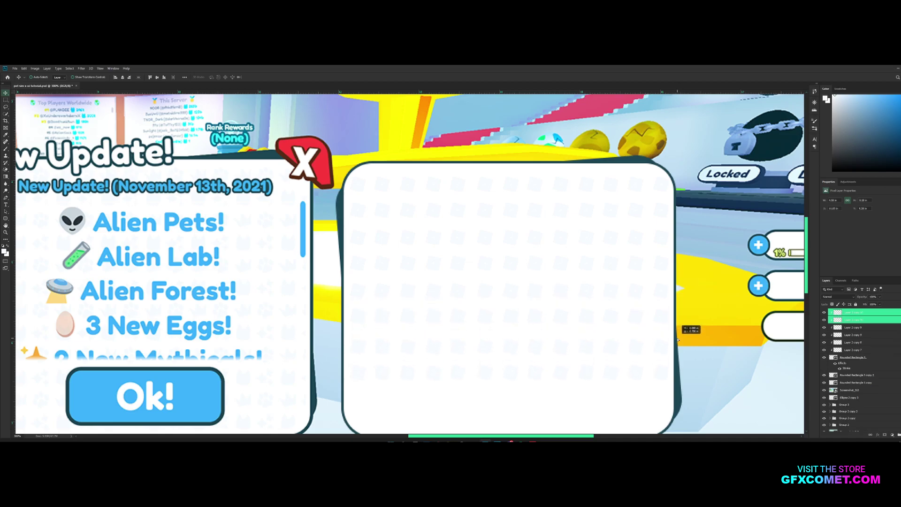
drag(678, 340, 677, 393)
- Merge all the clipped logo rows into a single pattern layer
key(ctrl+minus)
key(ctrl+minus)
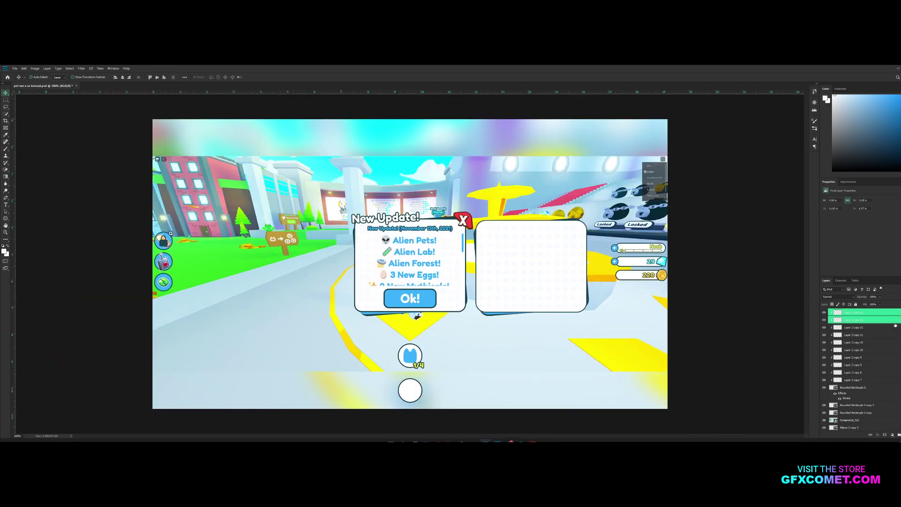
click(878, 313)
shift+click(852, 380)
key(ctrl+e)
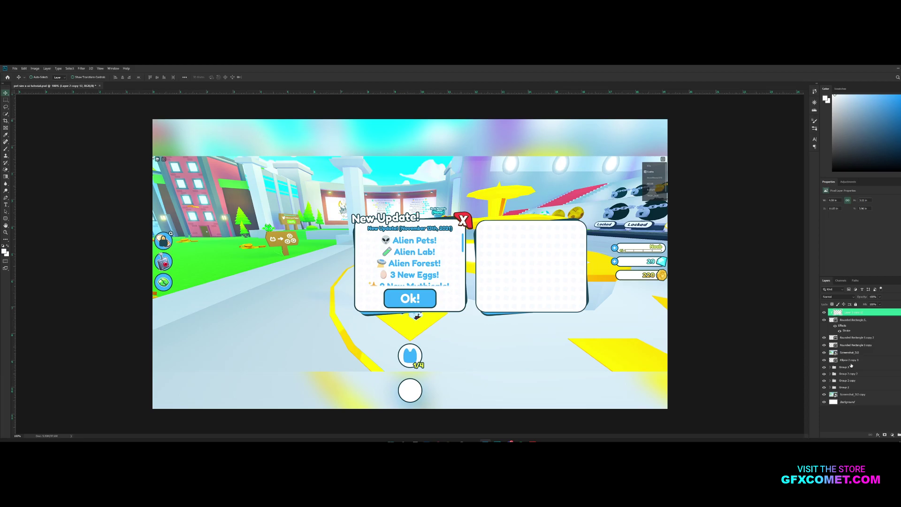
- Compare the recreated panel's logo pattern with the reference popup, and check it with the reference screenshot hidden
key(ctrl+plus)
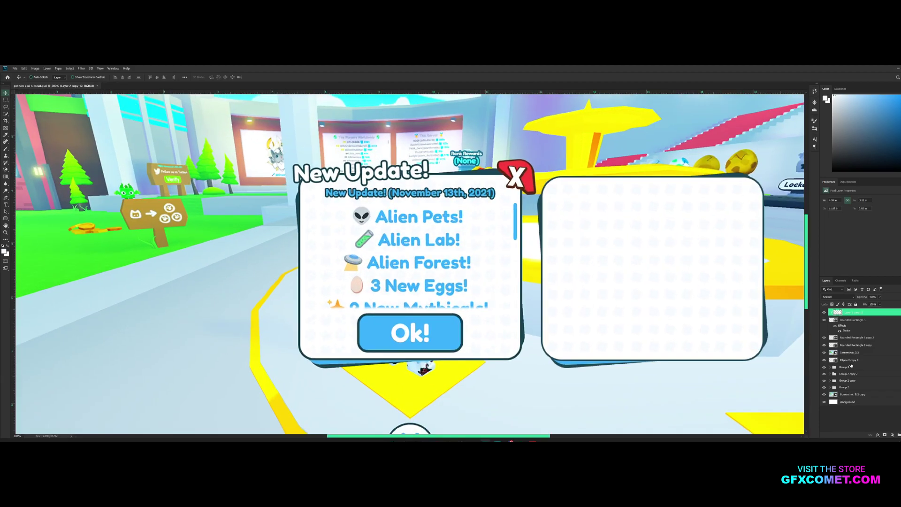
key(space)
drag(727, 310, 533, 297)
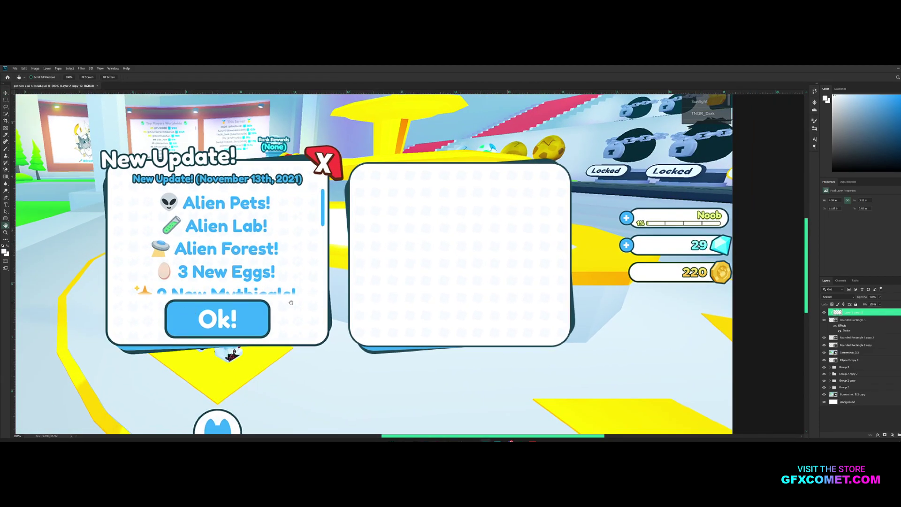
key(ctrl+minus)
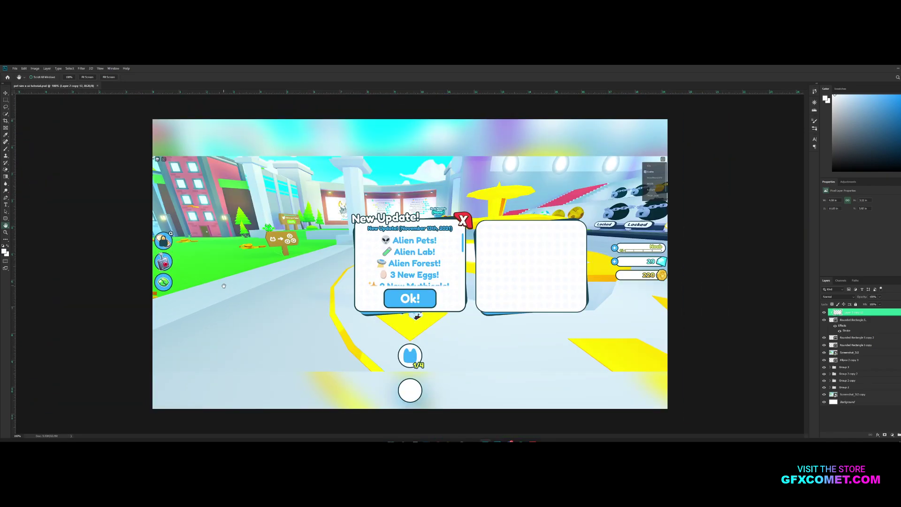
click(824, 395)
click(824, 395)
click(825, 353)
key(v)
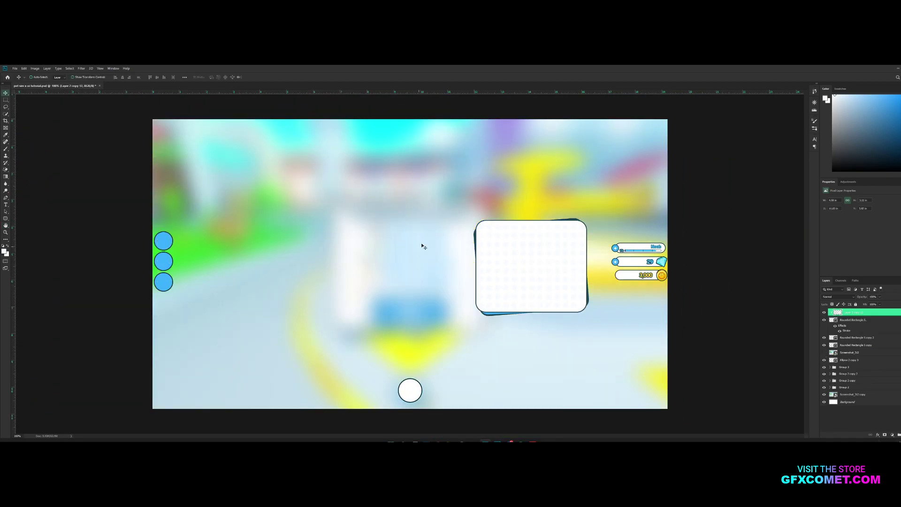
click(825, 353)
- Sample the reference Ok! button's blue as the fill for the Rounded Rectangle tool and add a new layer
key(ctrl+plus)
key(h)
drag(638, 298, 503, 285)
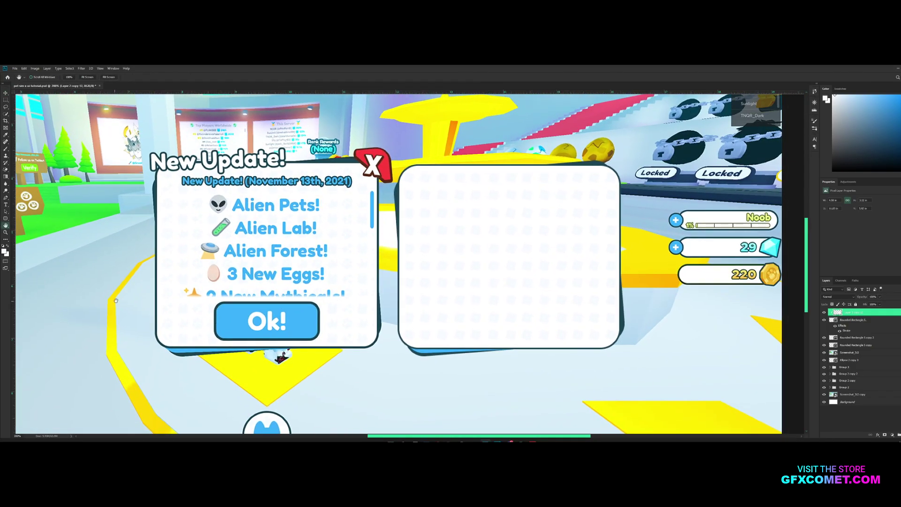
drag(6, 218, 23, 225)
alt+click(299, 319)
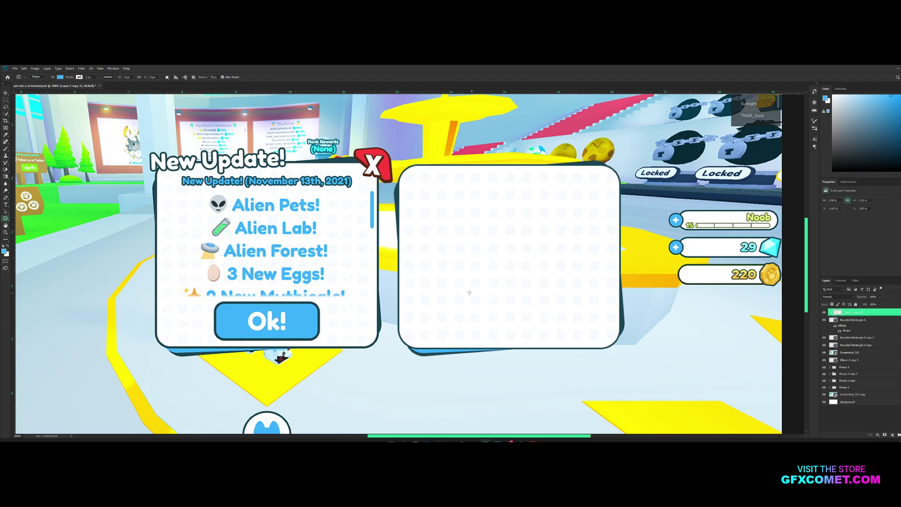
key(ctrl+shift+alt+n)
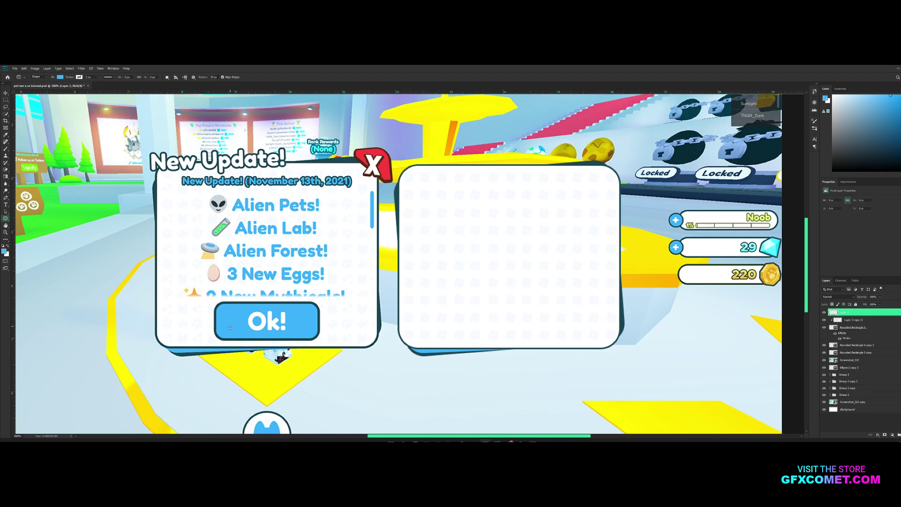
drag(214, 303, 301, 336)
key(Escape)
click(214, 77)
text(3)
drag(217, 304, 319, 337)
- Draw a blue rounded rectangle with a 15 px corner radius matching the reference button, place it low on the white panel, and save
click(214, 77)
text(15)
drag(217, 304, 528, 325)
key(v)
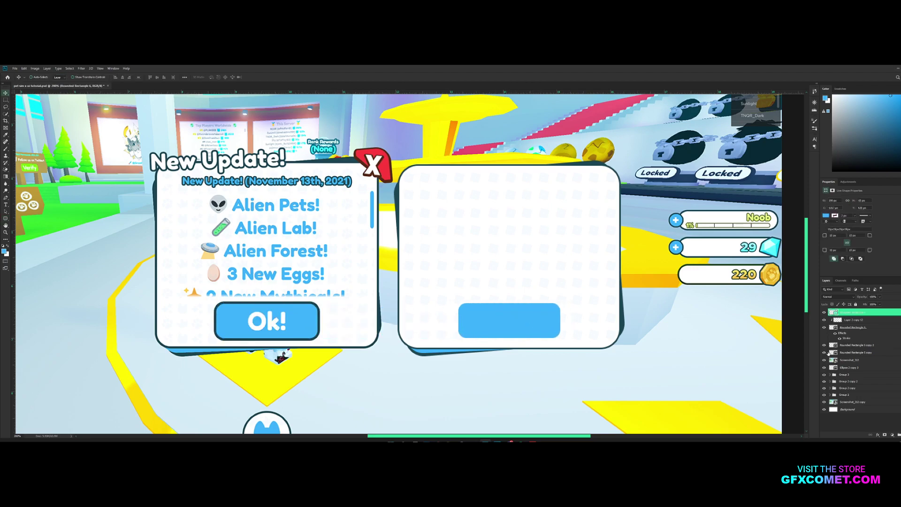
key(ctrl+s)
- Copy the white panel's stroke layer style and paste it onto the blue button shape
click(824, 328)
click(824, 327)
right_click(850, 327)
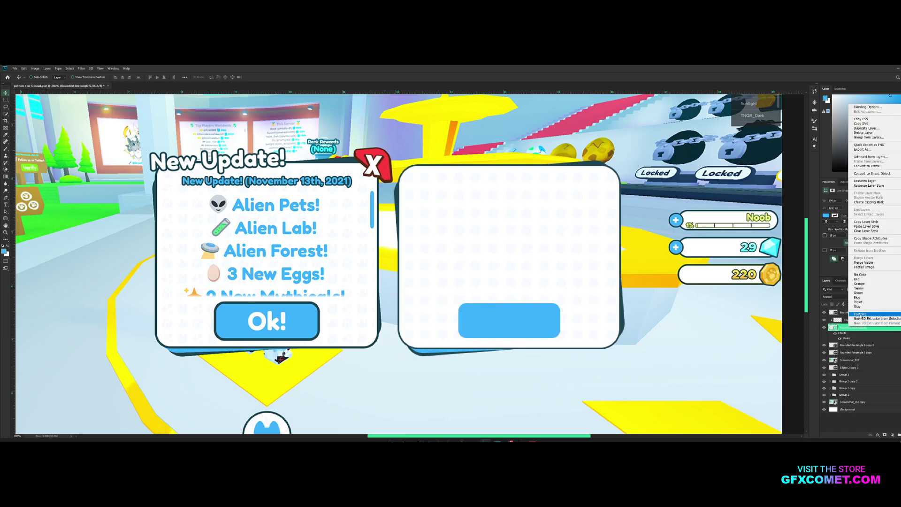
click(862, 223)
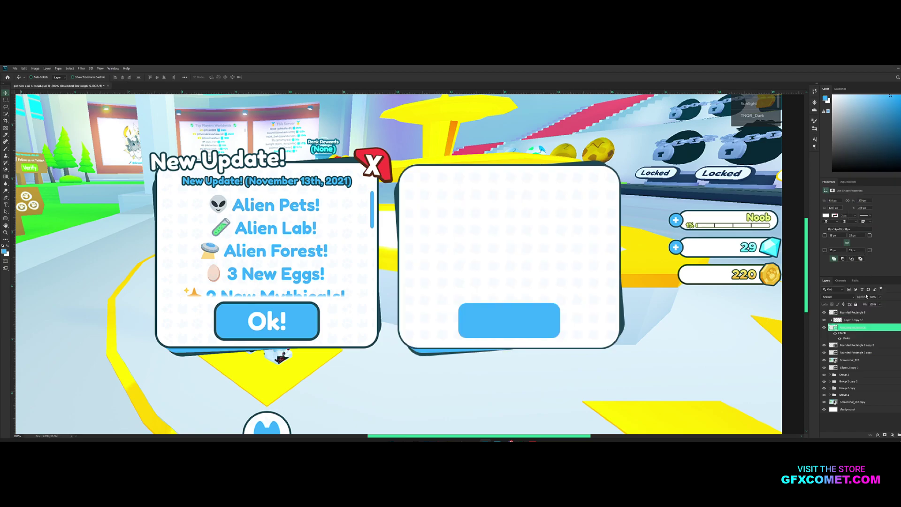
right_click(850, 312)
click(869, 215)
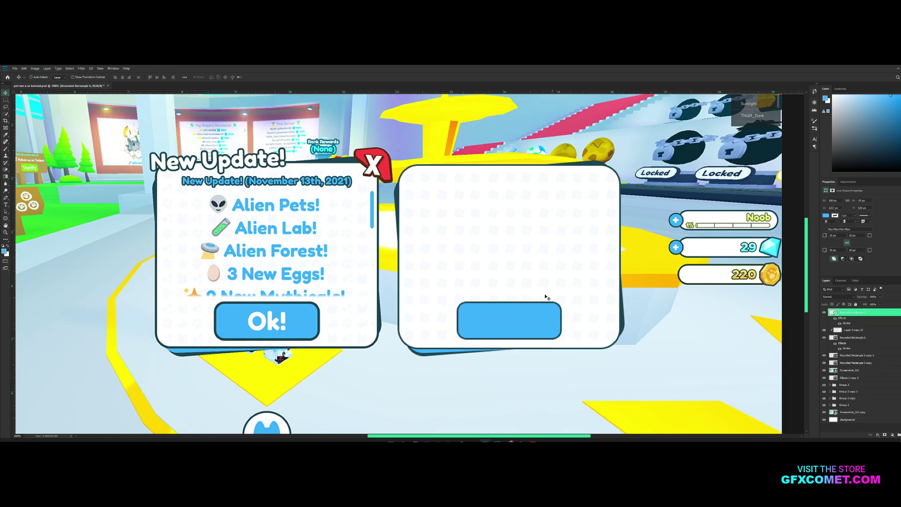
- Add a thin white Overlay inner shadow with reduced opacity to the blue button, and save the document
right_click(872, 313)
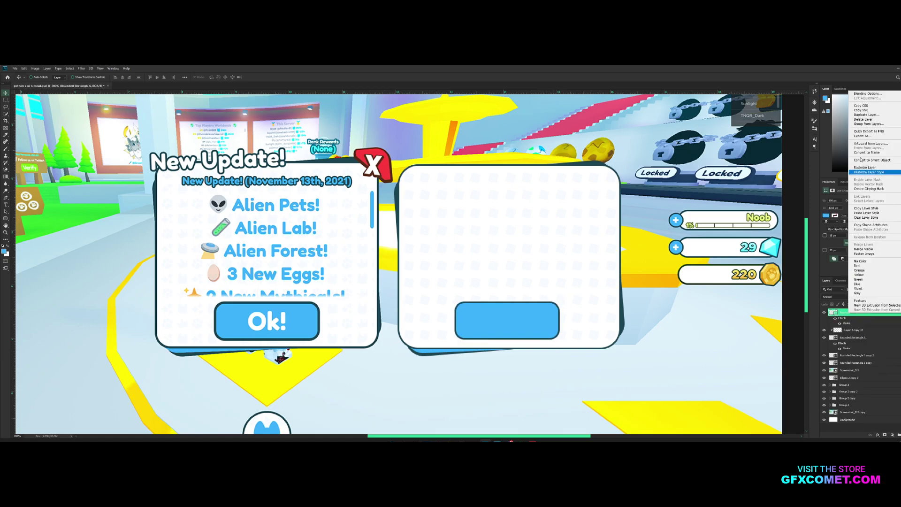
click(868, 94)
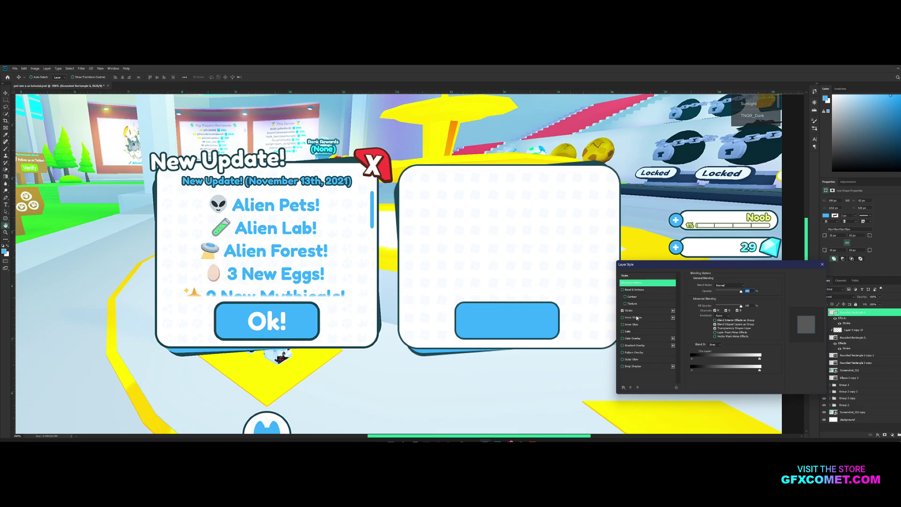
click(633, 317)
drag(708, 265, 677, 262)
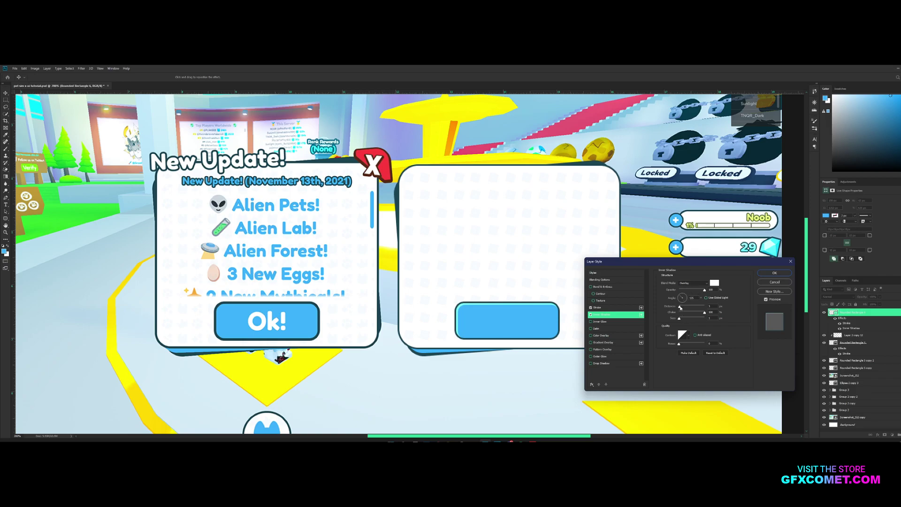
mouse_move(680, 307)
mouse_down()
mouse_move(709, 317)
mouse_move(680, 320)
mouse_up()
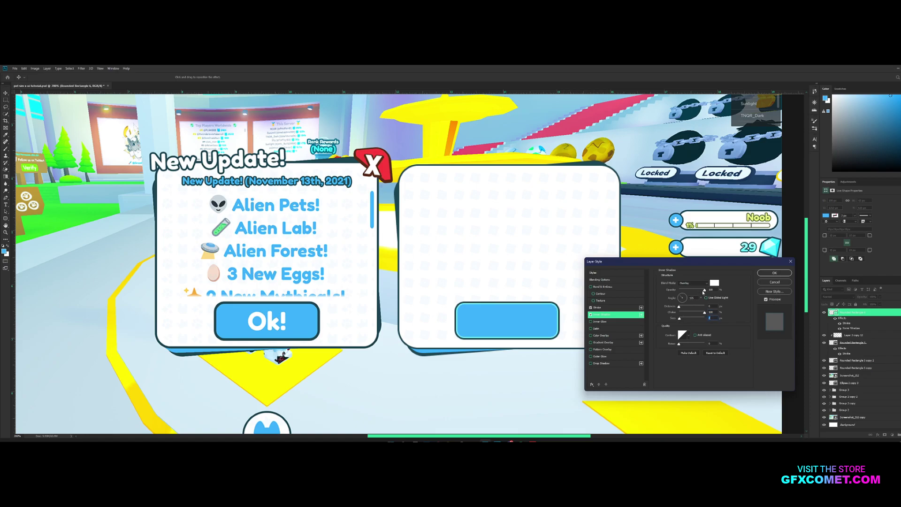
drag(704, 292, 690, 293)
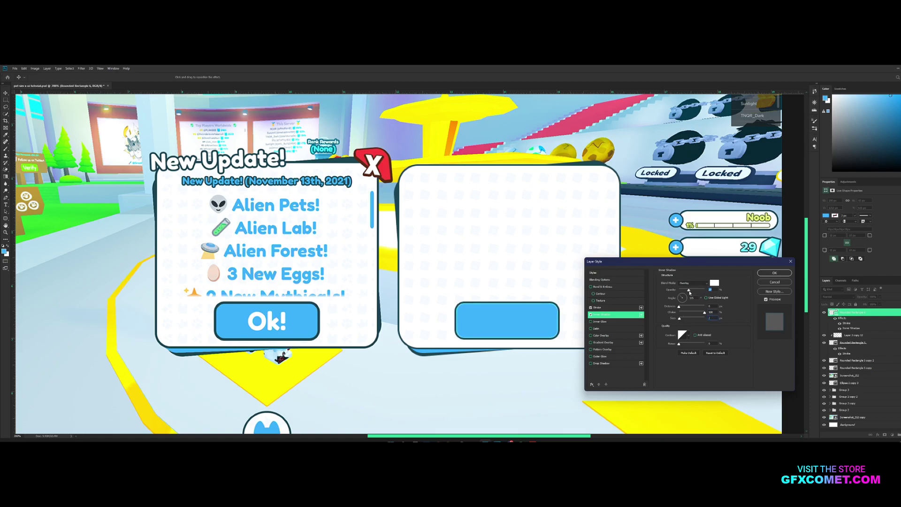
click(775, 272)
key(ctrl+s)
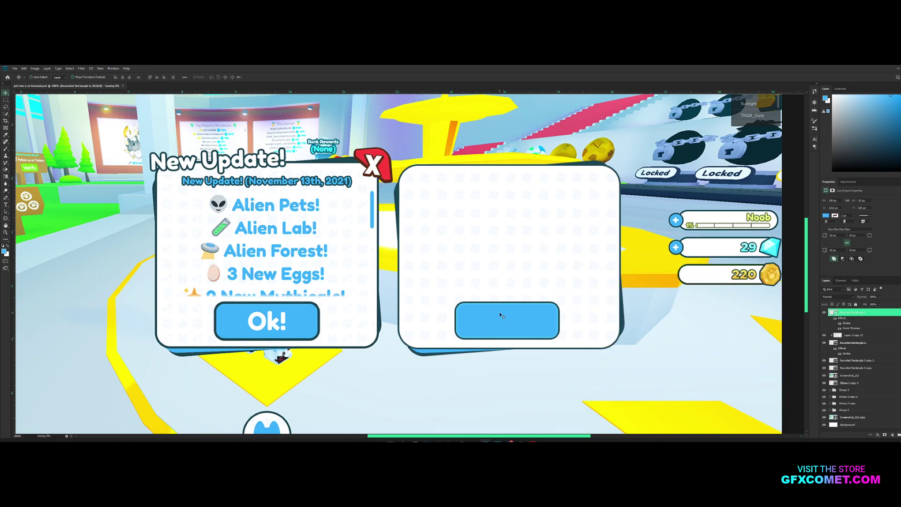
- Add a white "Ok!" text on the blue button and set its Roboto font style to Black
key(t)
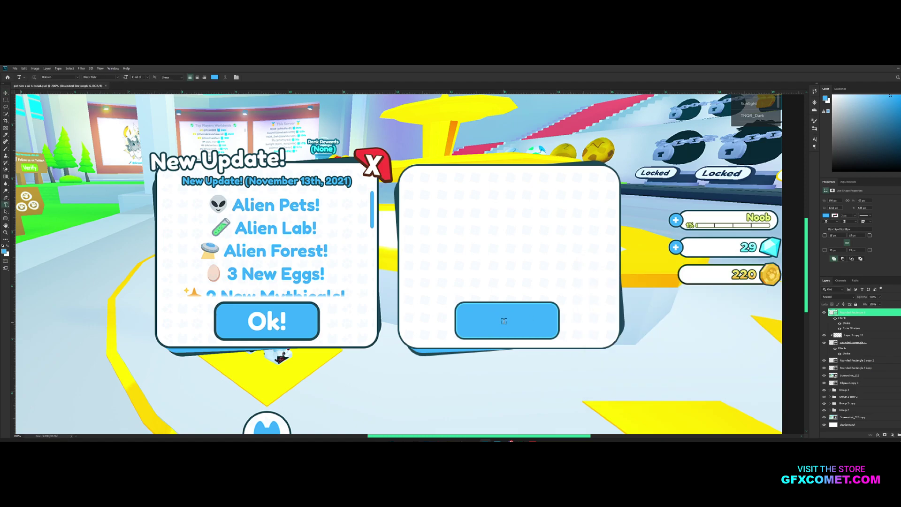
click(504, 321)
text(Ok!)
key(ctrl+a)
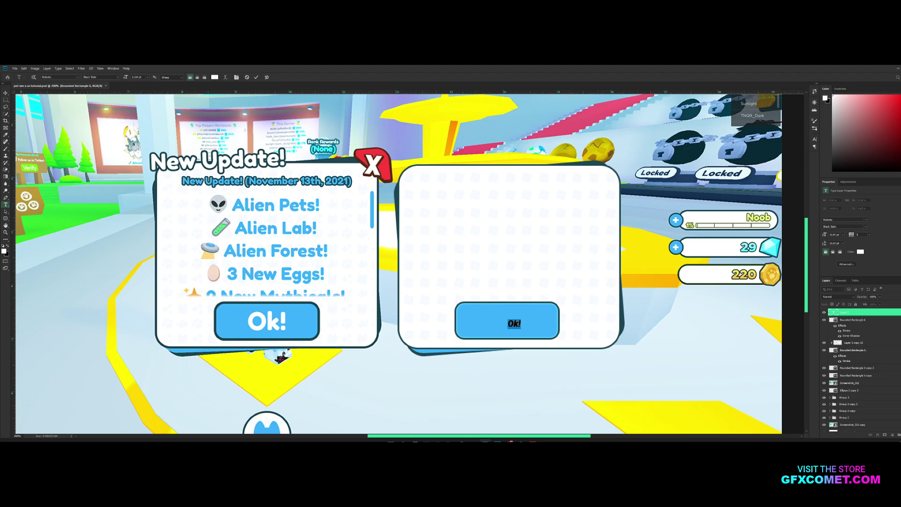
click(100, 77)
click(96, 126)
- Scale up the Ok! label and center it on the blue button
click(6, 93)
key(ctrl+t)
drag(522, 319, 531, 326)
key(Return)
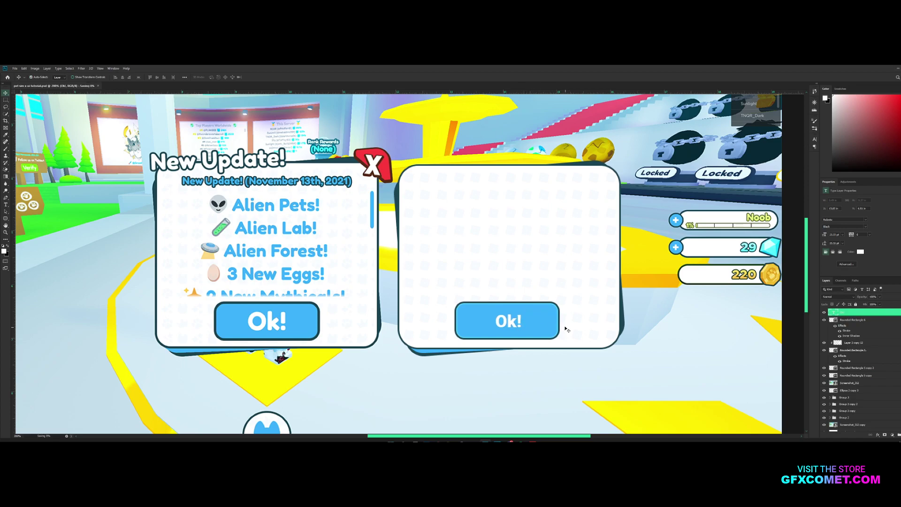
key(ctrl+t)
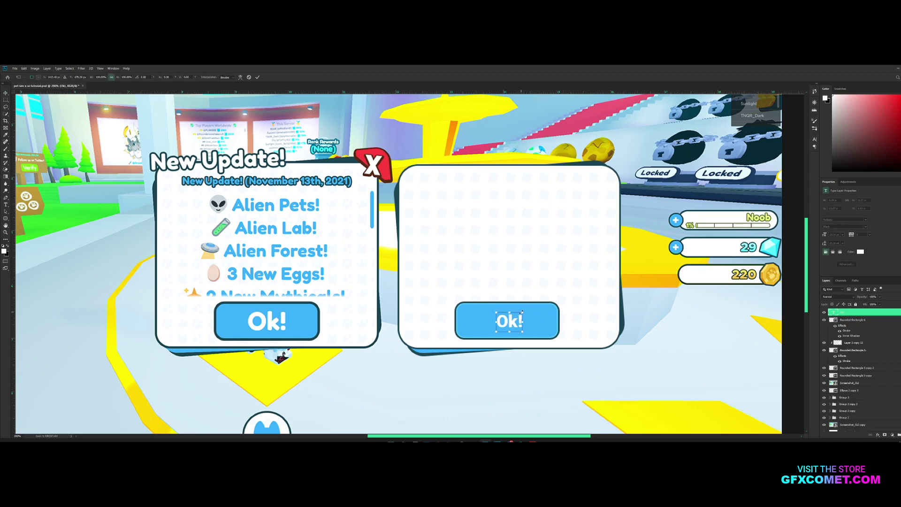
drag(533, 304, 528, 307)
key(Return)
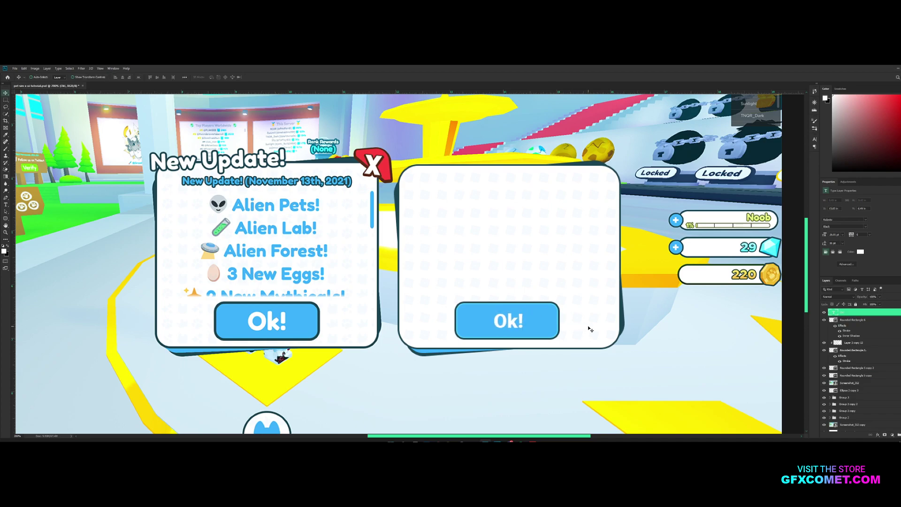
- Duplicate the Ok! label above the white panel and change the copy's text to "New Update!"
alt+drag(514, 323, 485, 147)
double_click(480, 147)
key(ctrl+a)
text(New Update!)
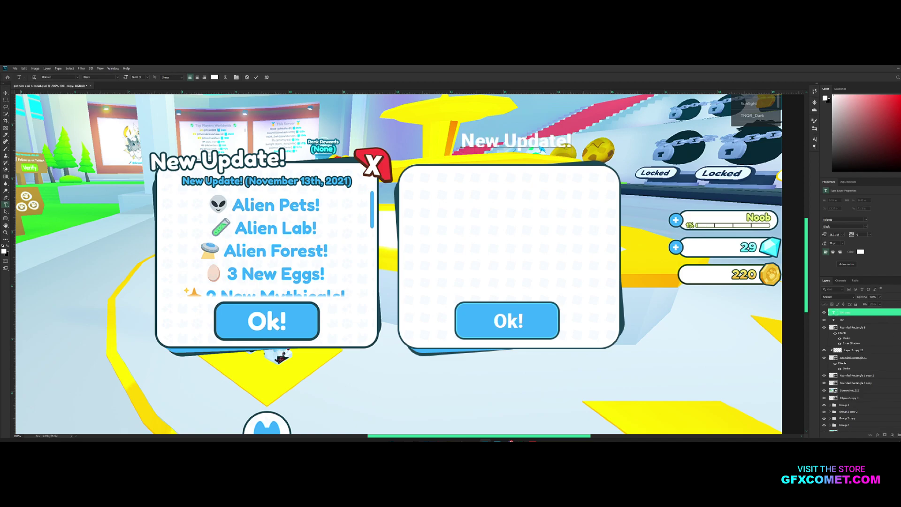
key(ctrl+Return)
- Paste the dark stroke style onto the New Update! title and position it slightly tilted over the panel's upper-left corner
right_click(852, 313)
click(866, 252)
key(v)
mouse_move(543, 136)
mouse_down()
mouse_move(446, 162)
mouse_move(480, 145)
mouse_move(473, 152)
mouse_move(509, 163)
mouse_move(515, 197)
mouse_up()
key(ctrl+t)
key(Return)
key(ctrl+z)
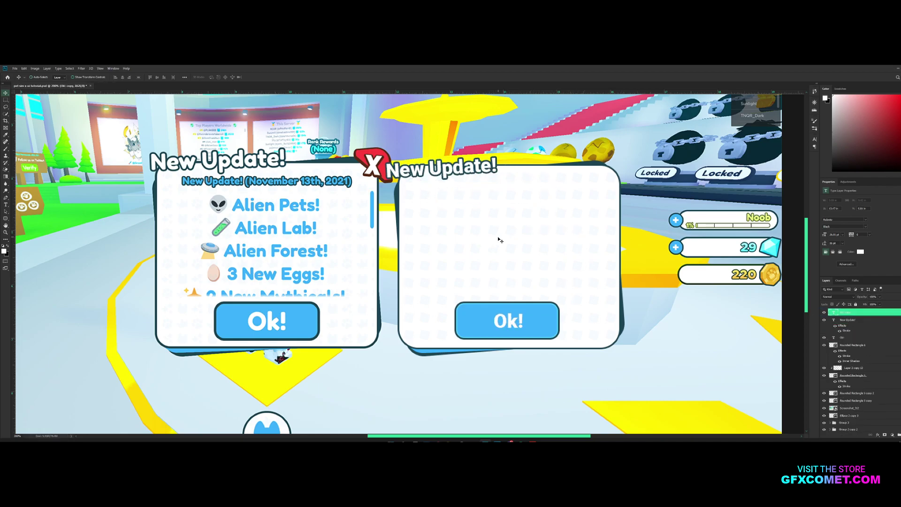
- Add the text "New update! (December 1st, 2021)" with the dark stroke style on the white panel
key(t)
right_click(850, 312)
click(863, 250)
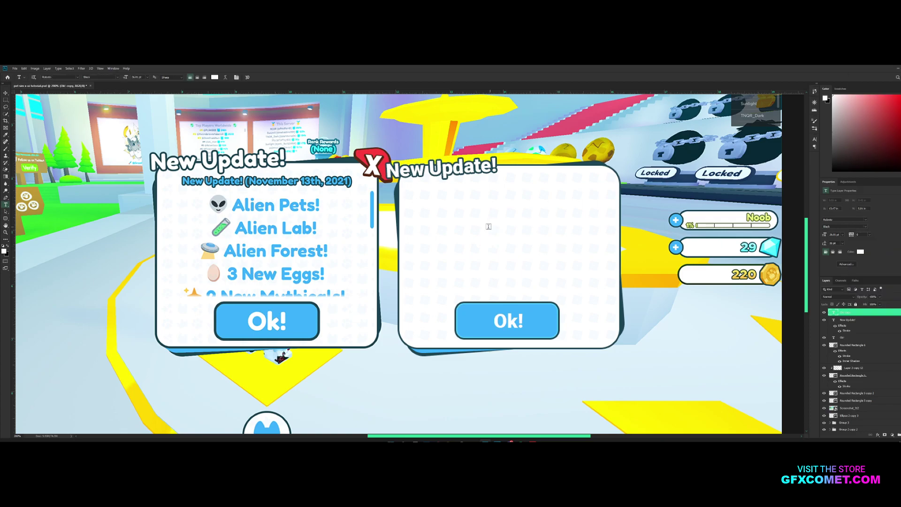
click(488, 241)
key(BackSpace)
key(BackSpace)
key(BackSpace)
text(New u)
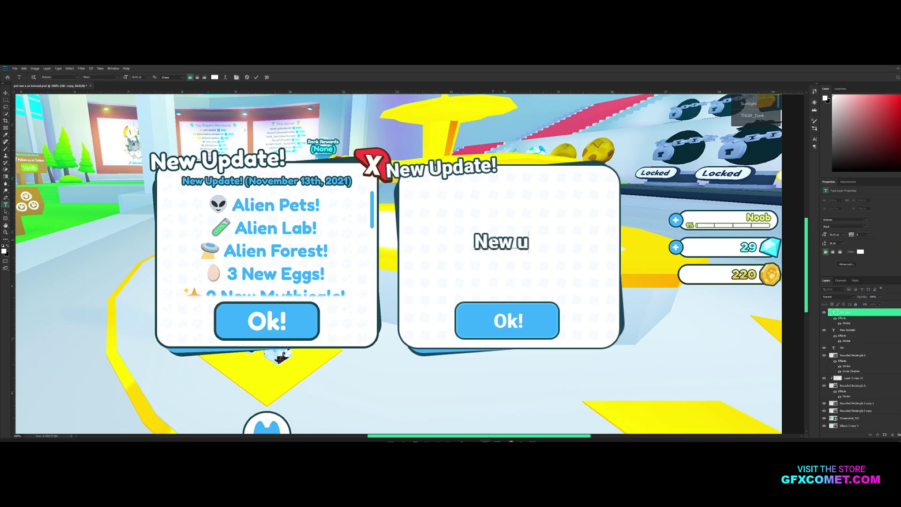
text(pdate! (Nov)
key(BackSpace)
key(BackSpace)
key(BackSpace)
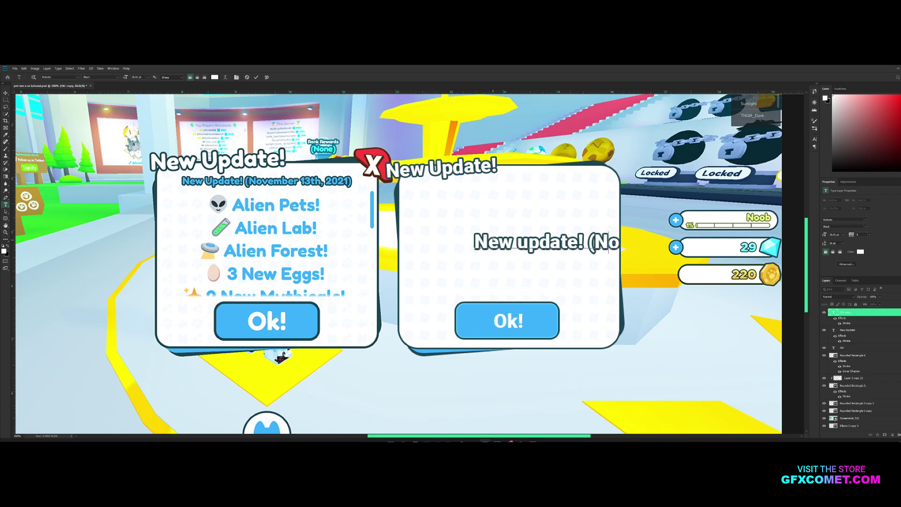
text(December 1st, 2021)
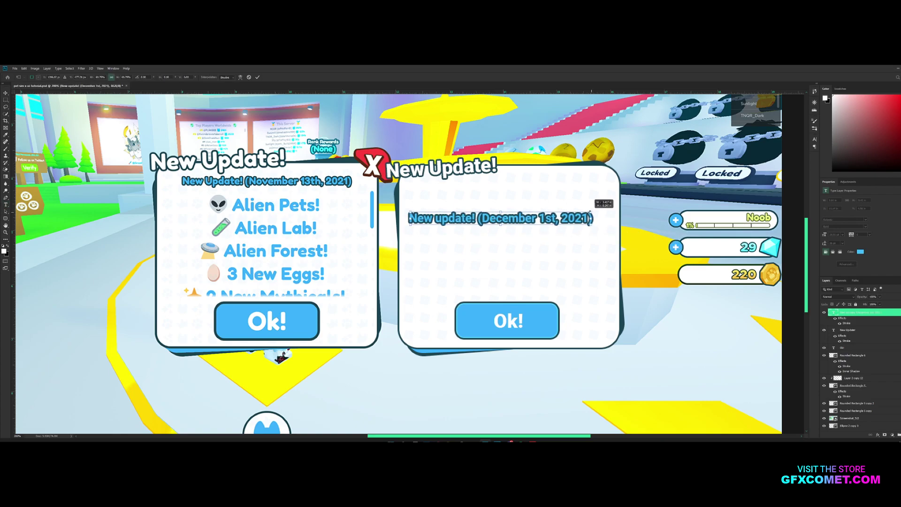
- Scale down the December date line and center it just below the white panel's upper edge
mouse_move(594, 210)
mouse_down()
mouse_move(577, 211)
mouse_move(590, 193)
mouse_up()
key(Return)
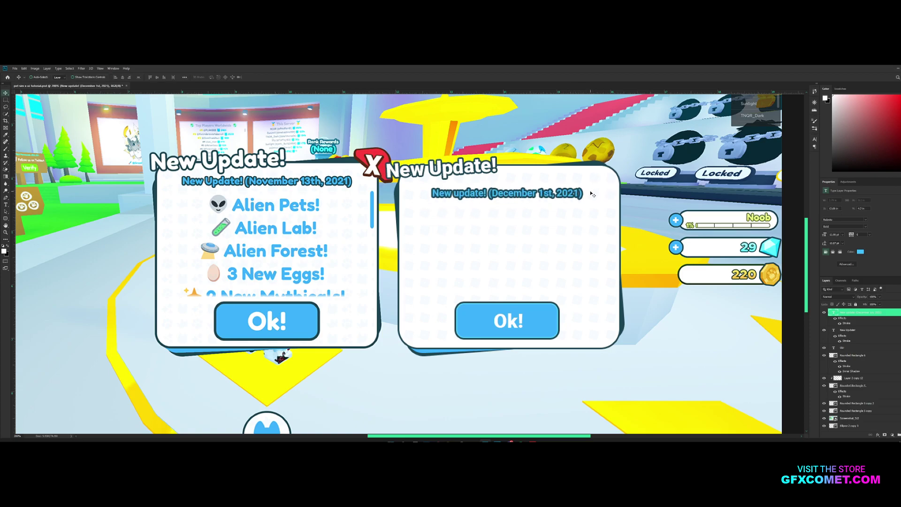
key(Up)
key(Up)
key(Up)
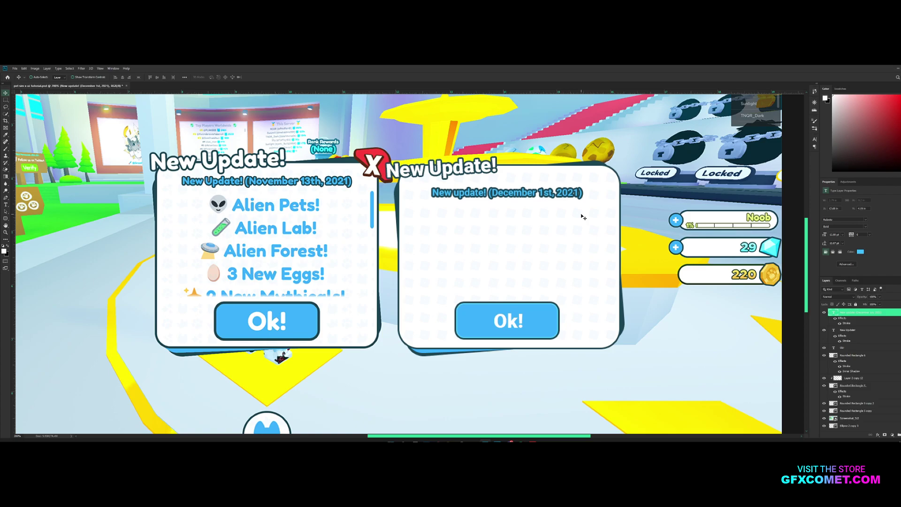
key(Down)
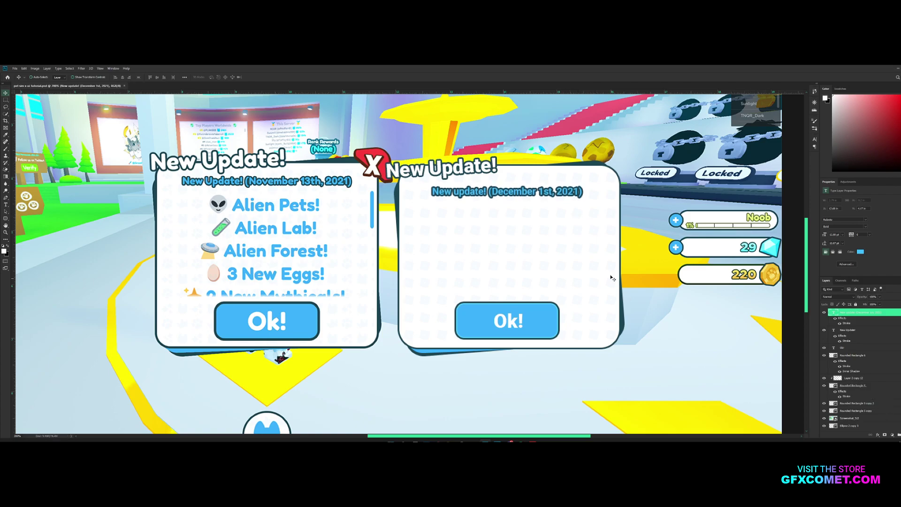
- Select all layers of the recreated popup and shift them sideways, away from the reference popup's red X badge
scroll(862, 396, down, 3)
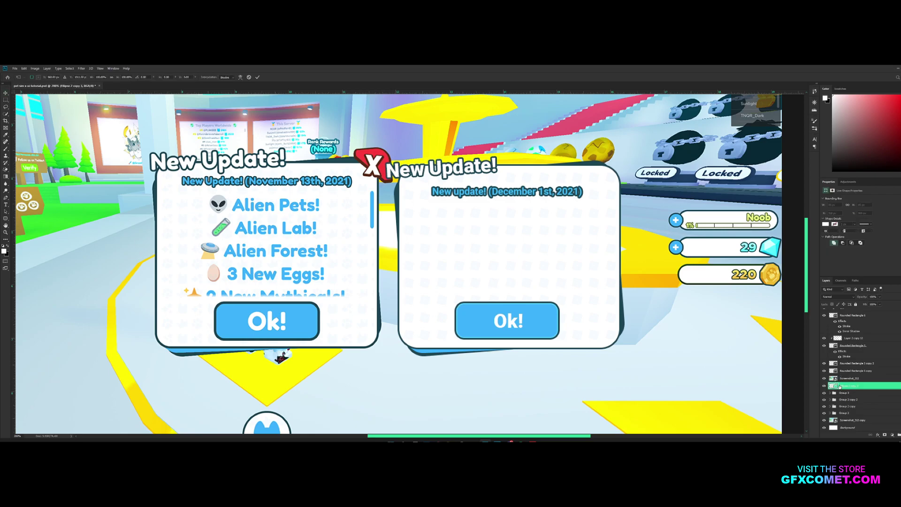
click(828, 371)
scroll(867, 380, up, 3)
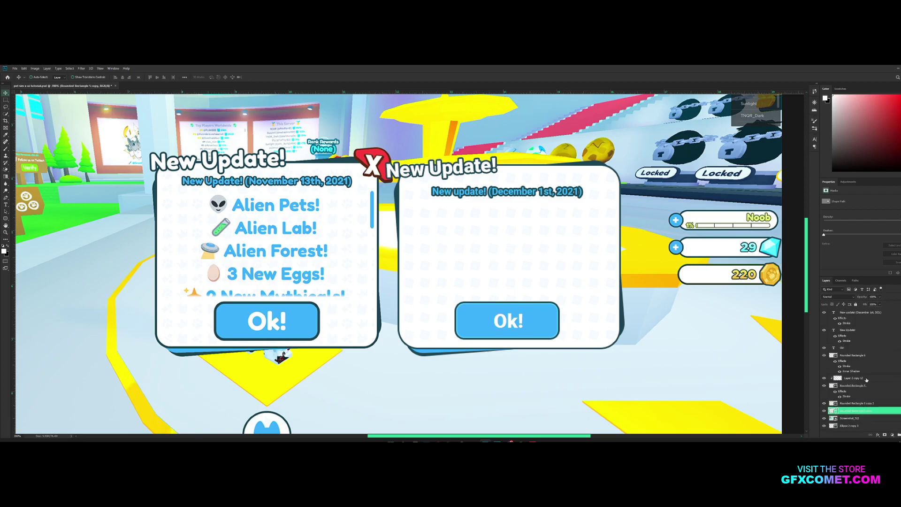
shift+click(866, 314)
drag(486, 275, 541, 274)
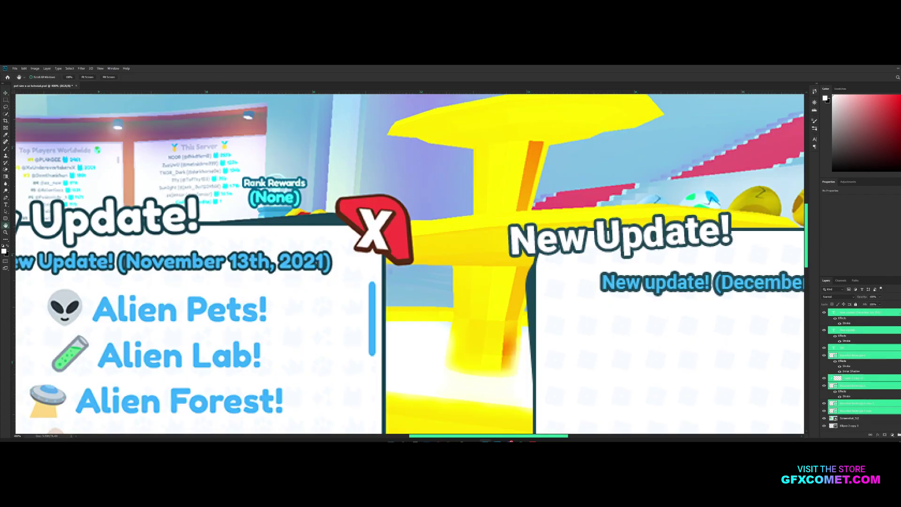
- Add a new layer above the date text and set the Pen tool to draw shapes with black fill and no stroke
click(865, 313)
click(898, 436)
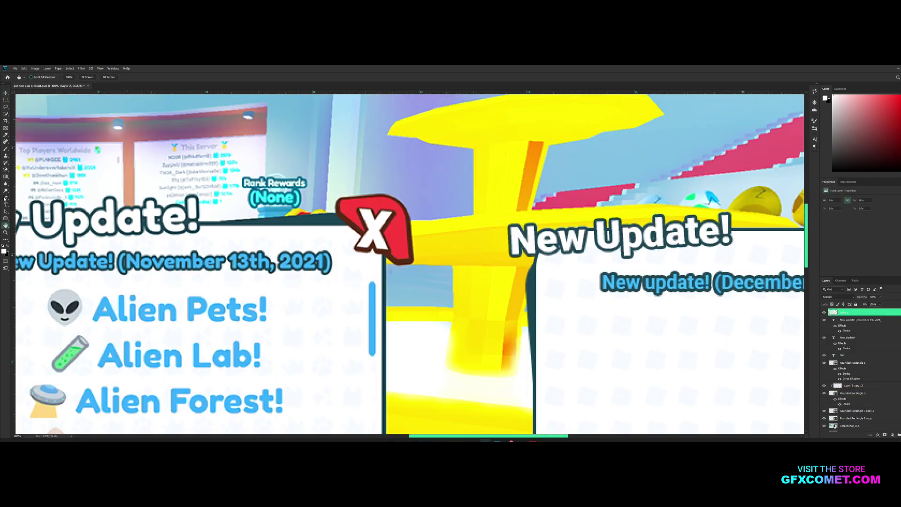
click(6, 199)
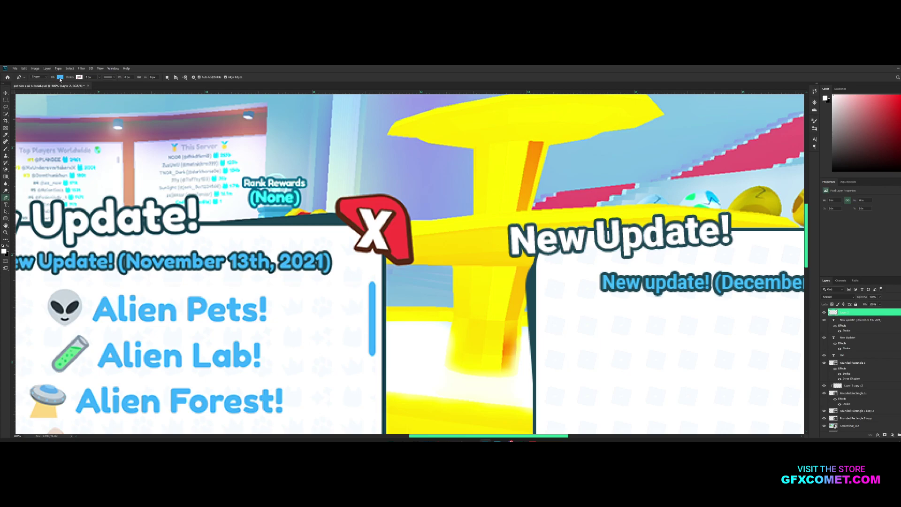
click(60, 78)
click(40, 105)
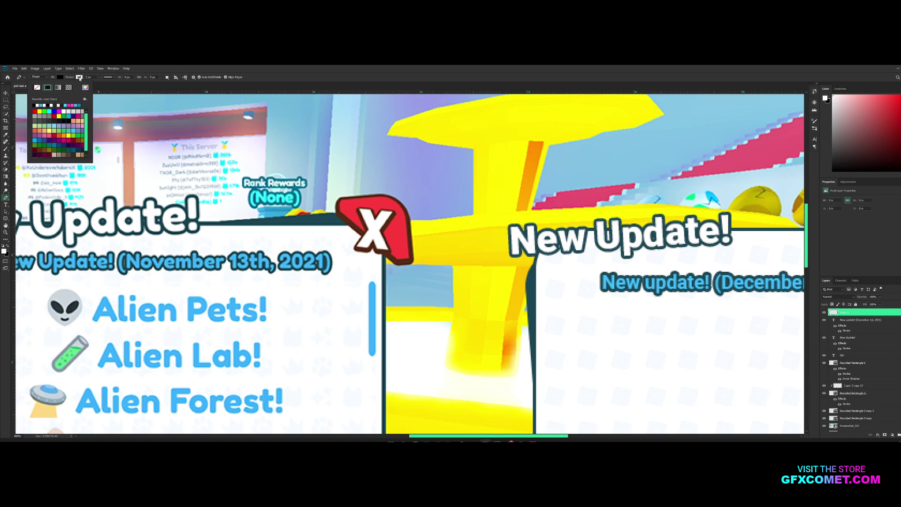
click(80, 77)
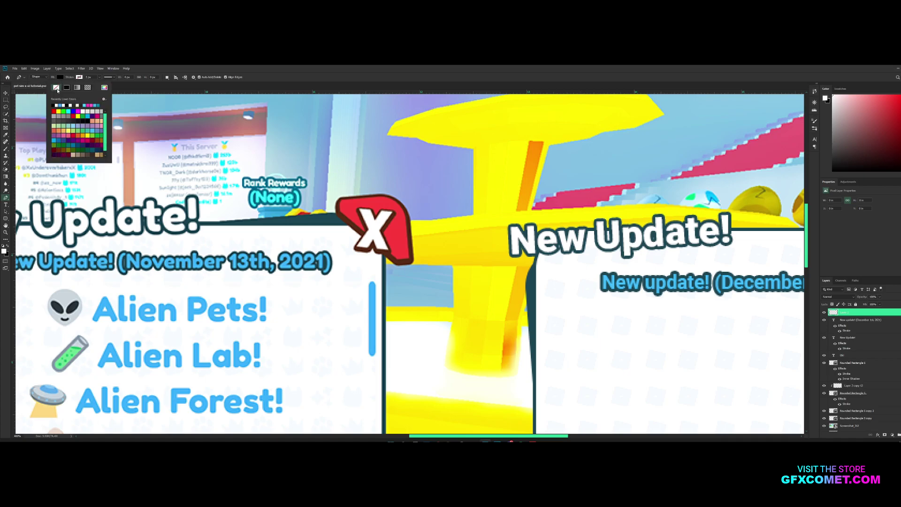
click(325, 77)
key(x)
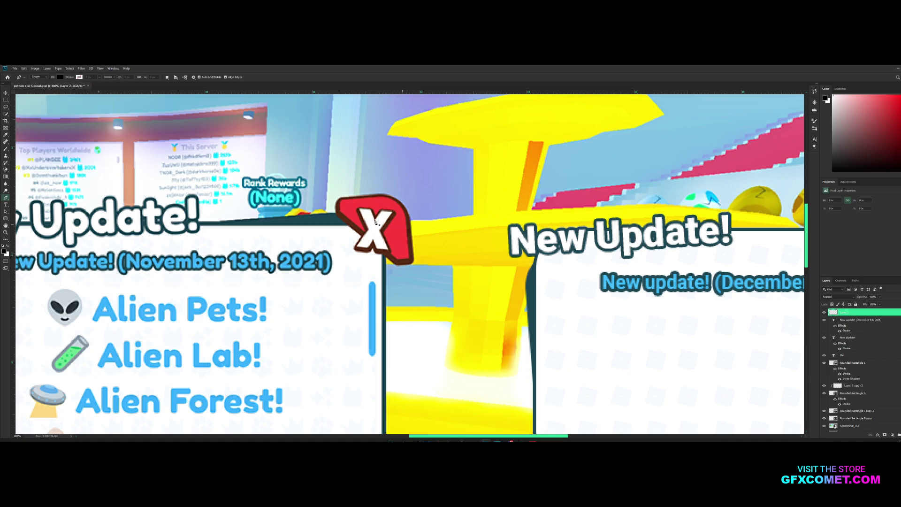
- Trace the reference popup's red corner badge as a closed shape and place it beside the New Update! title
click(341, 206)
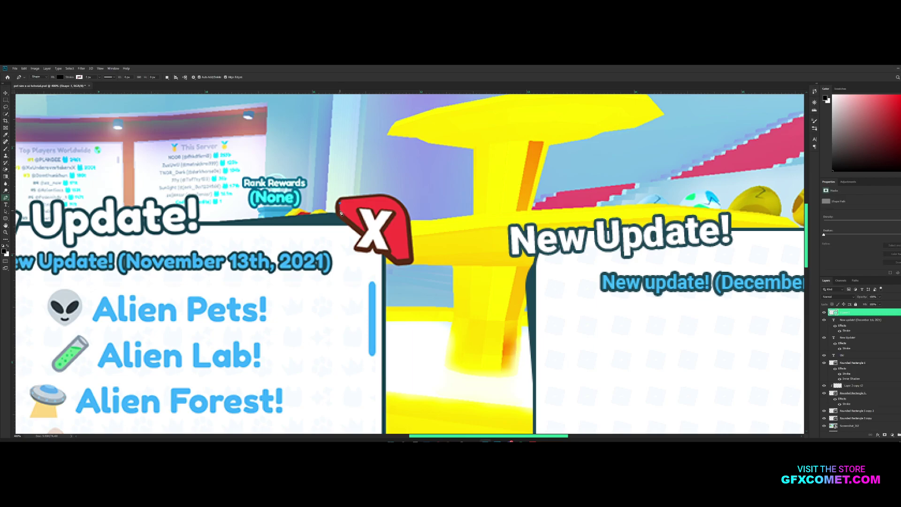
click(409, 262)
click(409, 259)
click(409, 223)
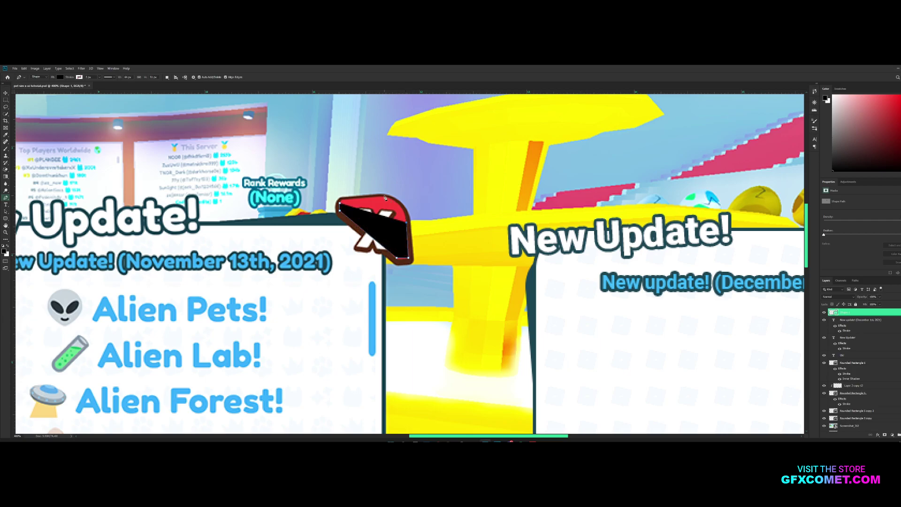
click(384, 199)
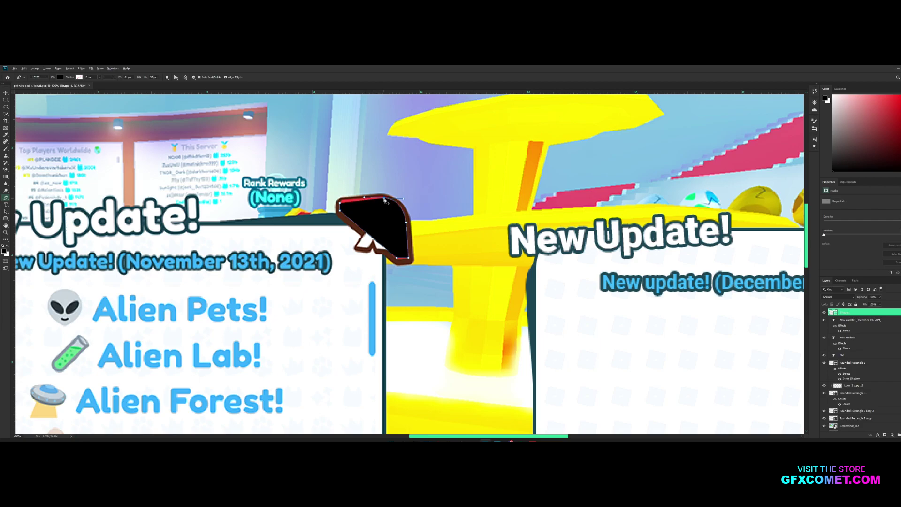
click(342, 203)
key(v)
drag(406, 236, 539, 237)
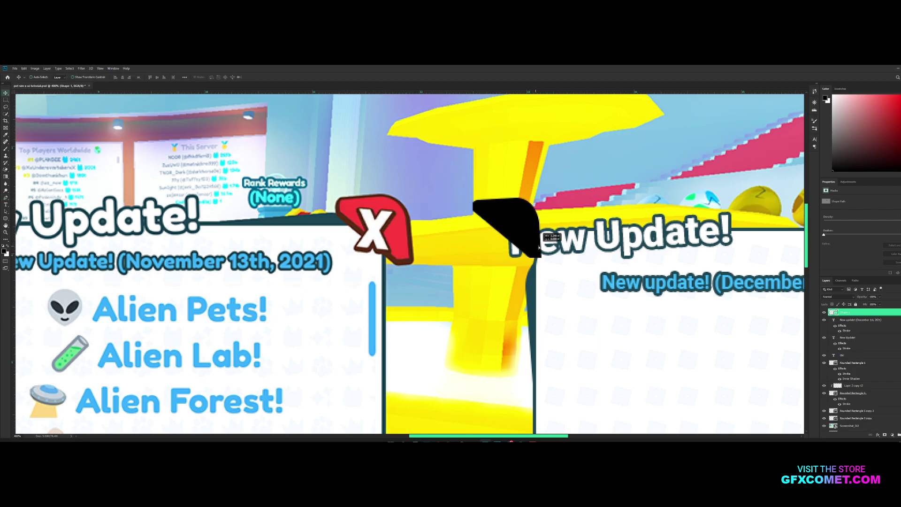
- Fill the traced badge shape with the red sampled from the reference X badge
double_click(834, 312)
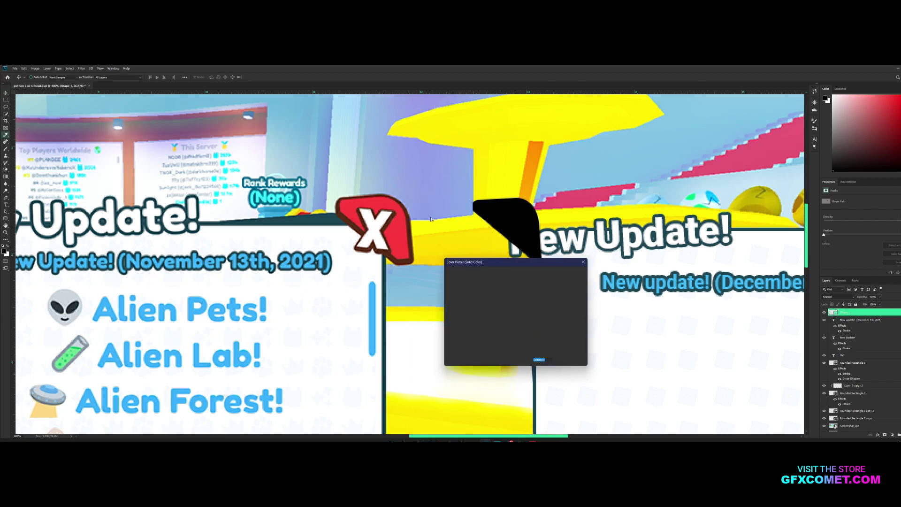
click(377, 205)
click(569, 272)
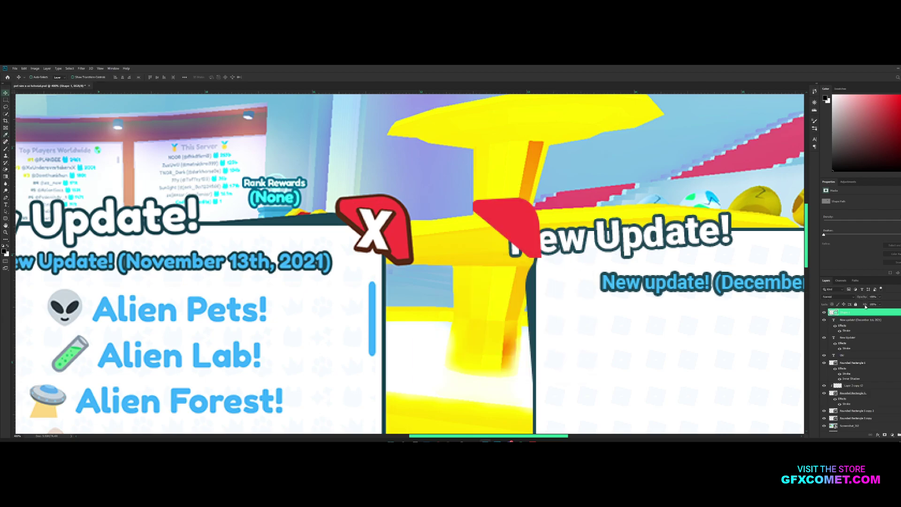
- Add an outside stroke to the red badge using the dark brown sampled from the reference badge's outline
double_click(877, 314)
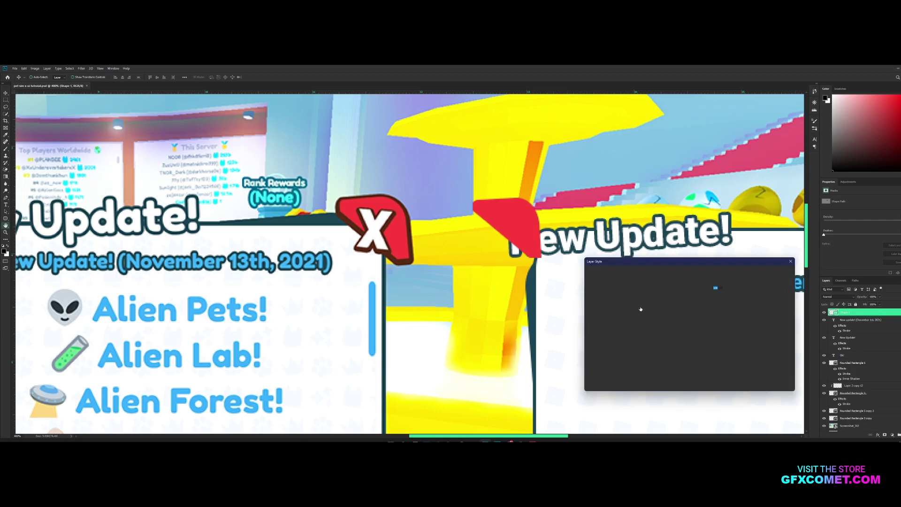
click(615, 308)
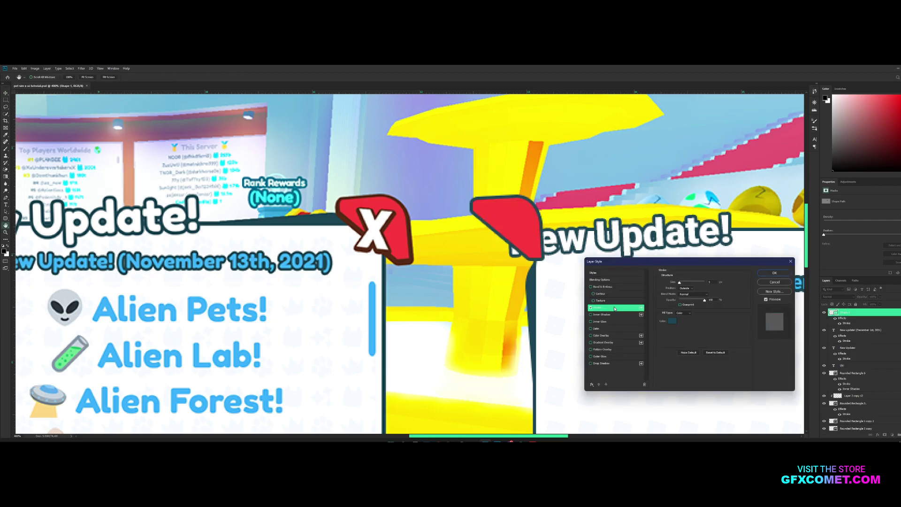
click(671, 321)
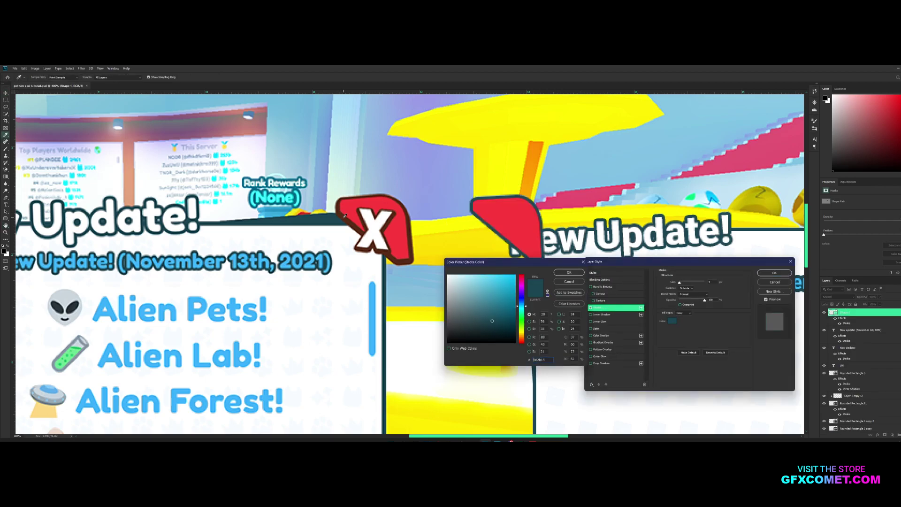
click(410, 244)
click(569, 273)
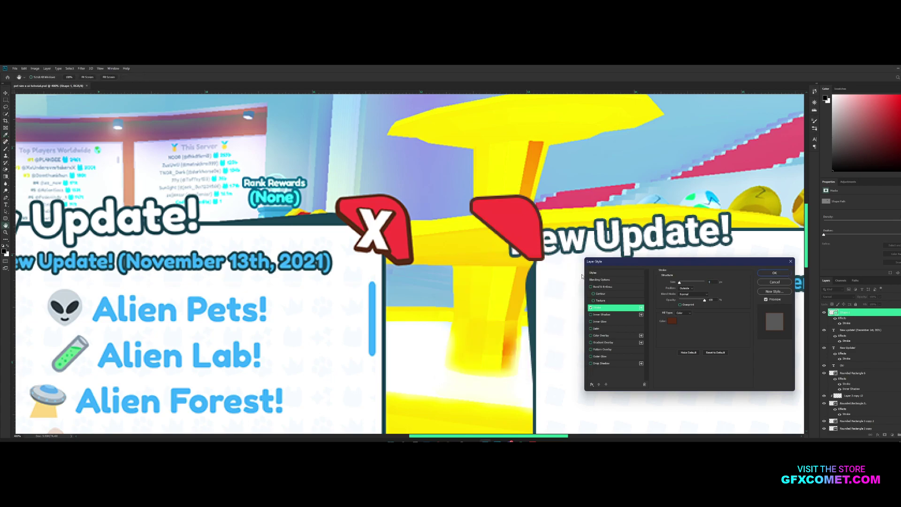
- Add a hard-edged drop shadow to the badge in the reference outline's dark brown, with full opacity and spread and a short distance
click(610, 364)
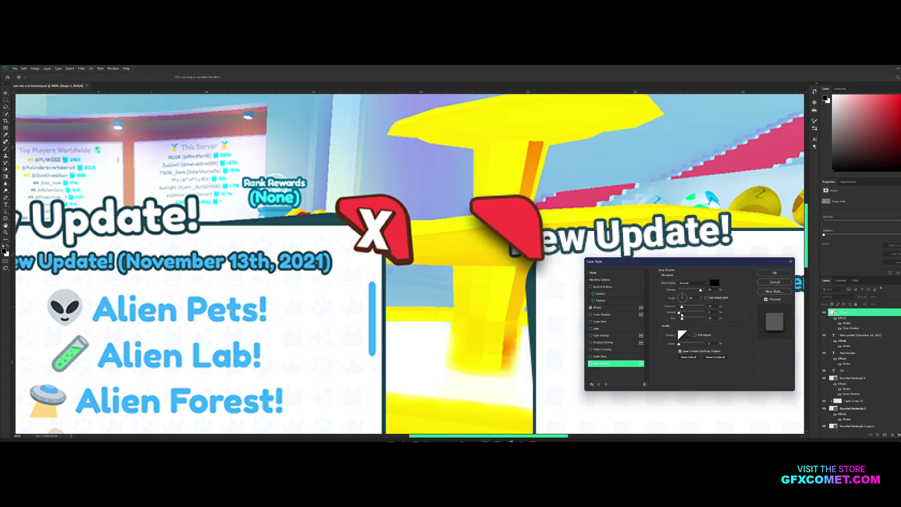
drag(682, 314, 719, 288)
click(714, 283)
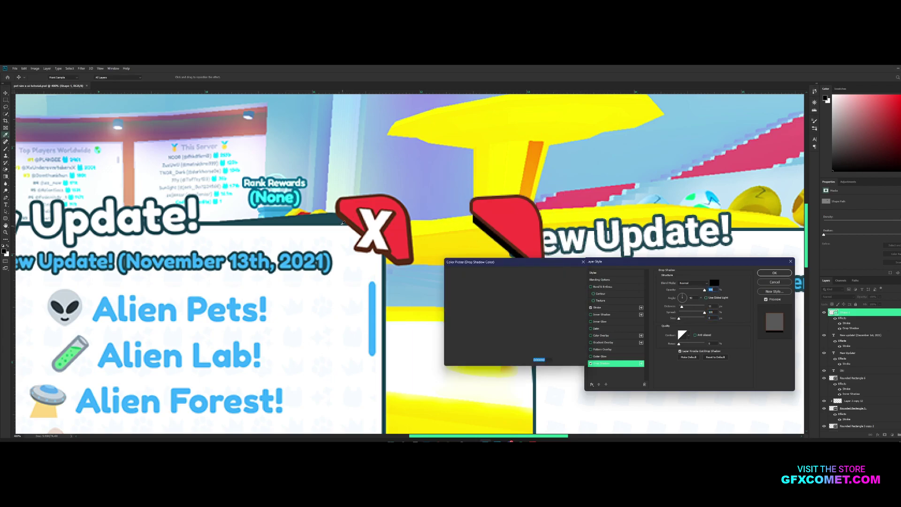
click(343, 213)
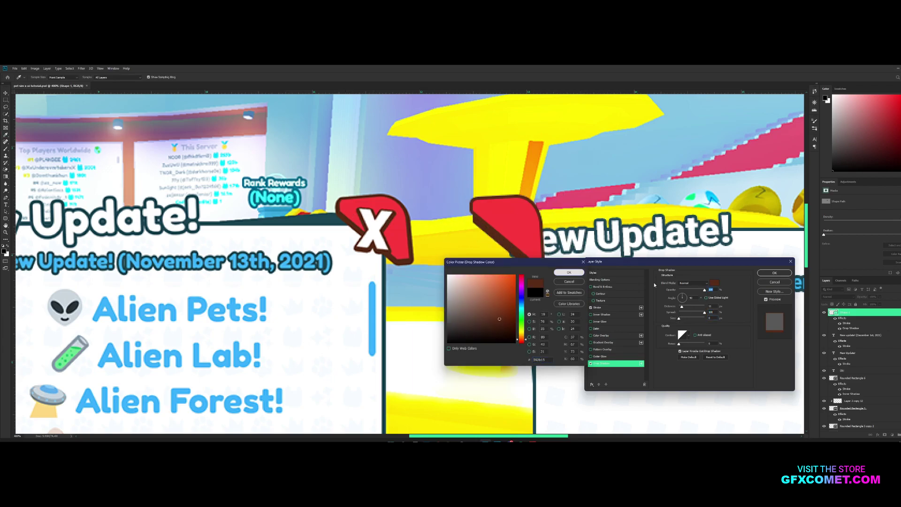
click(568, 273)
drag(681, 306, 681, 319)
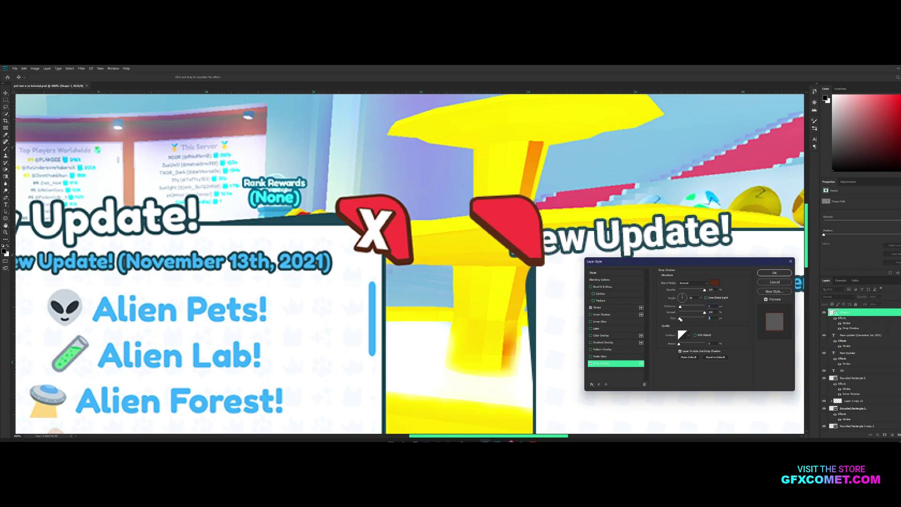
click(775, 273)
- Position the red badge on the recreated panel's upper-right corner
key(ctrl+minus)
key(ctrl+minus)
key(ctrl+minus)
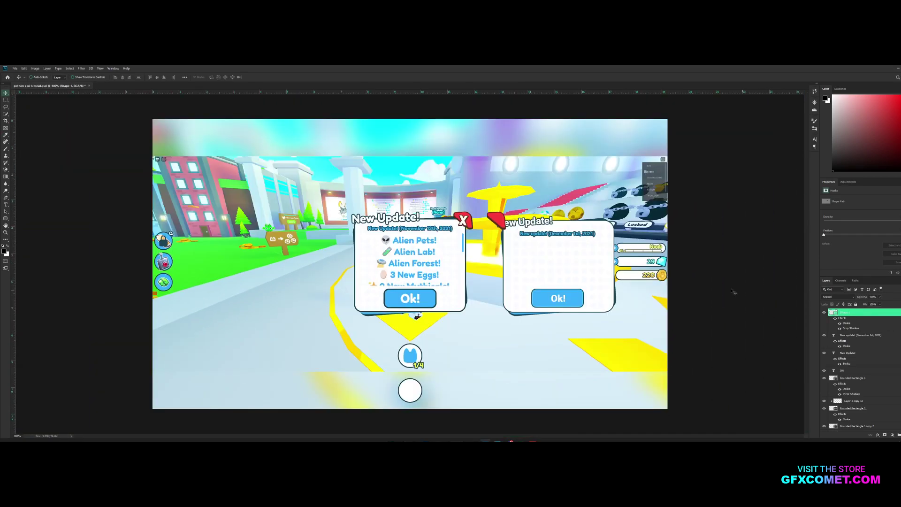
drag(583, 240, 693, 244)
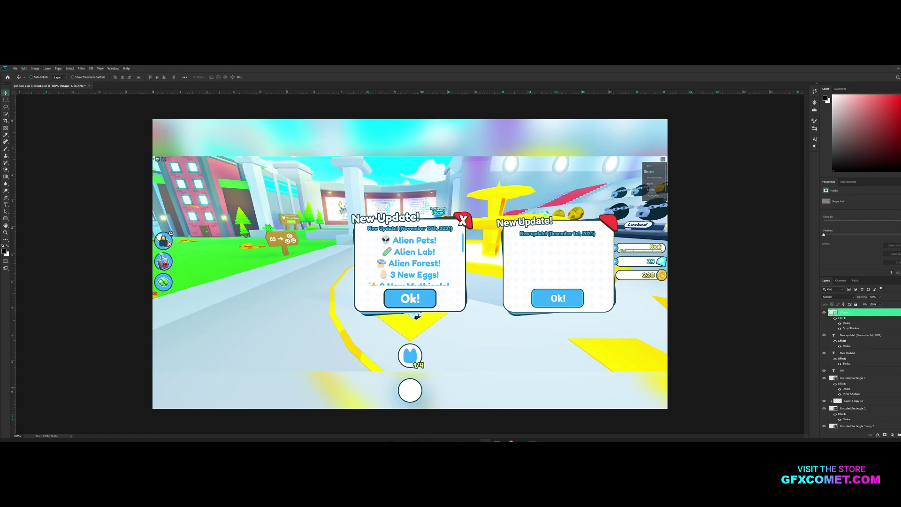
- Duplicate the New Update! title, move the copy onto the white panel and change its text to "X"
click(899, 312)
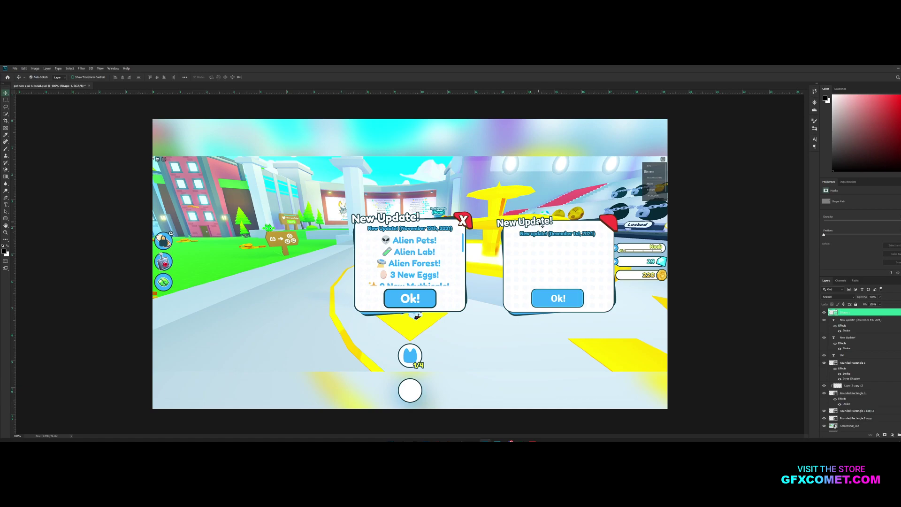
click(867, 338)
alt+drag(868, 338, 866, 316)
drag(538, 222, 603, 261)
key(t)
double_click(834, 319)
text(X)
- Copy the red badge's layer style and paste it onto the X text
click(838, 313)
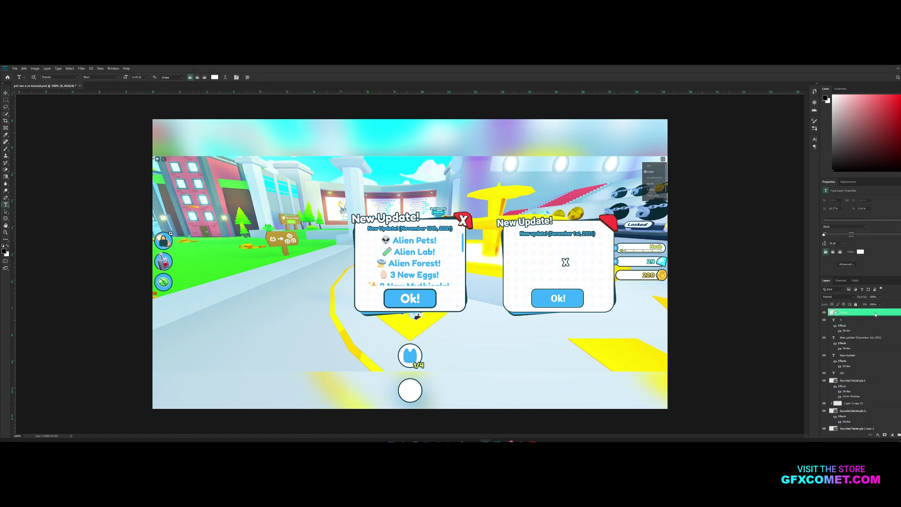
right_click(839, 313)
click(872, 209)
right_click(869, 320)
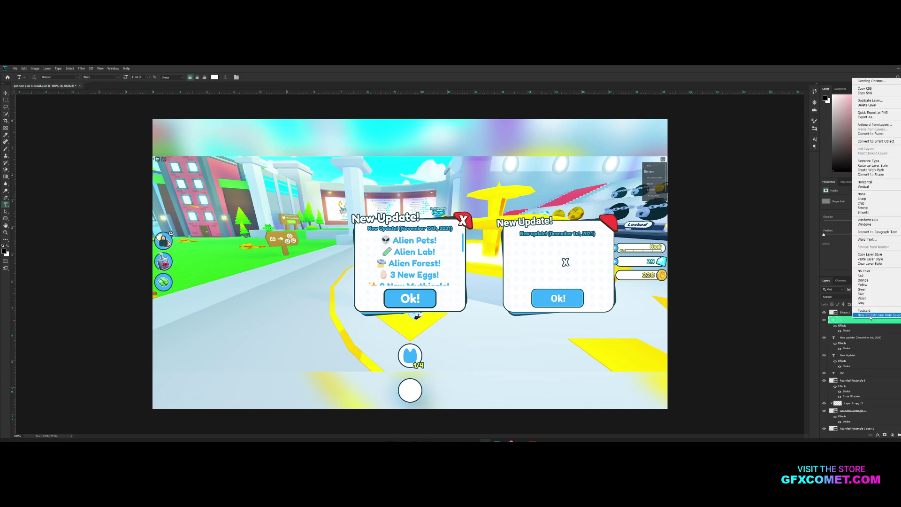
click(879, 260)
key(v)
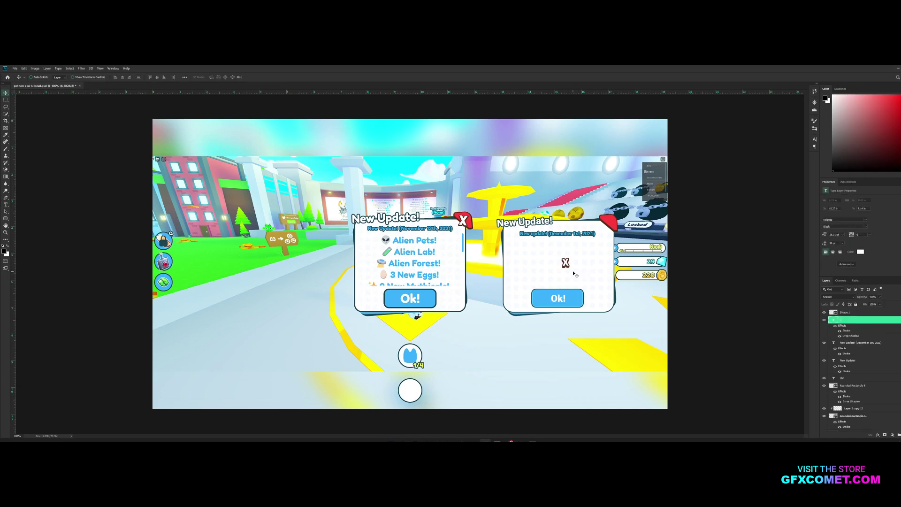
- Move the X text onto the red badge, stack it above the badge shape, and enlarge and tilt it slightly to fit
drag(566, 263, 615, 232)
key(ctrl+bracketright)
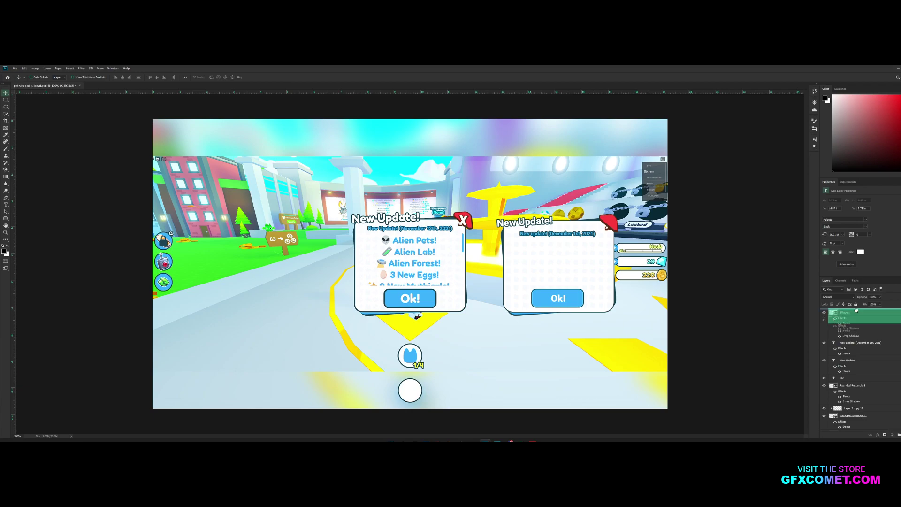
key(ctrl+t)
drag(613, 219, 623, 213)
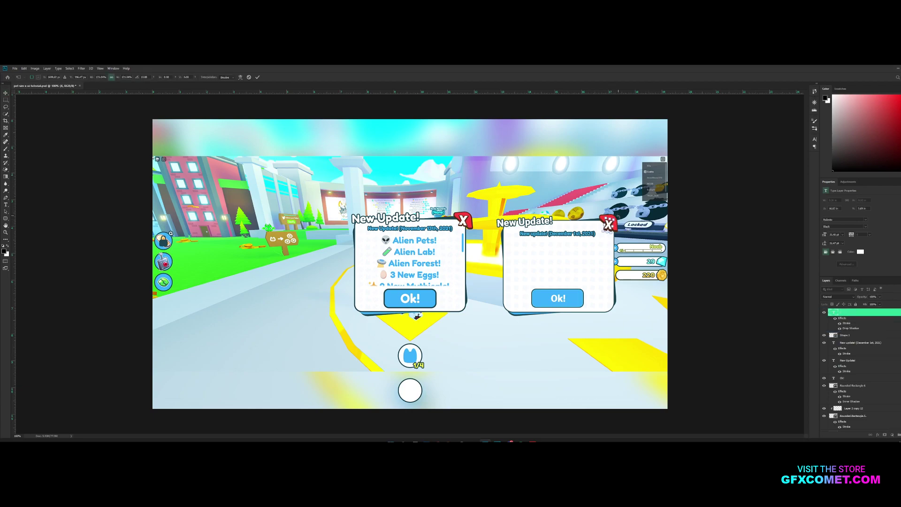
key(Return)
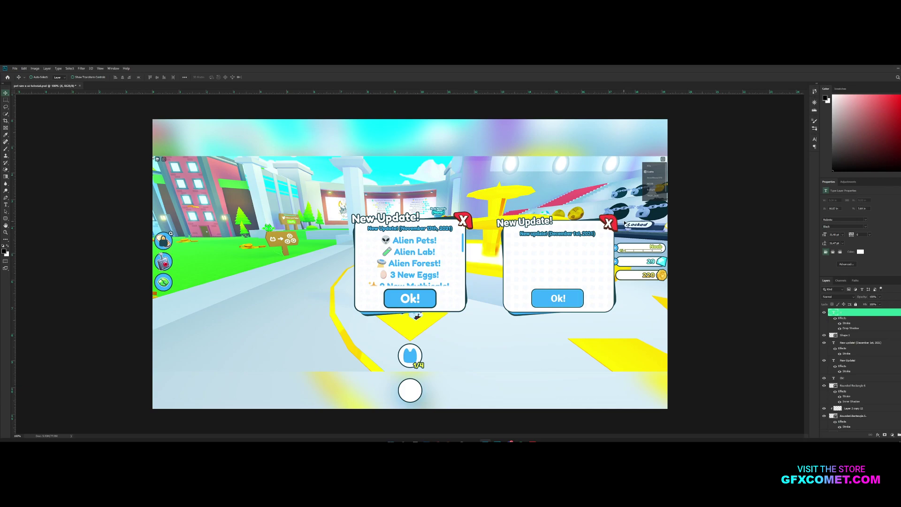
key(ctrl+t)
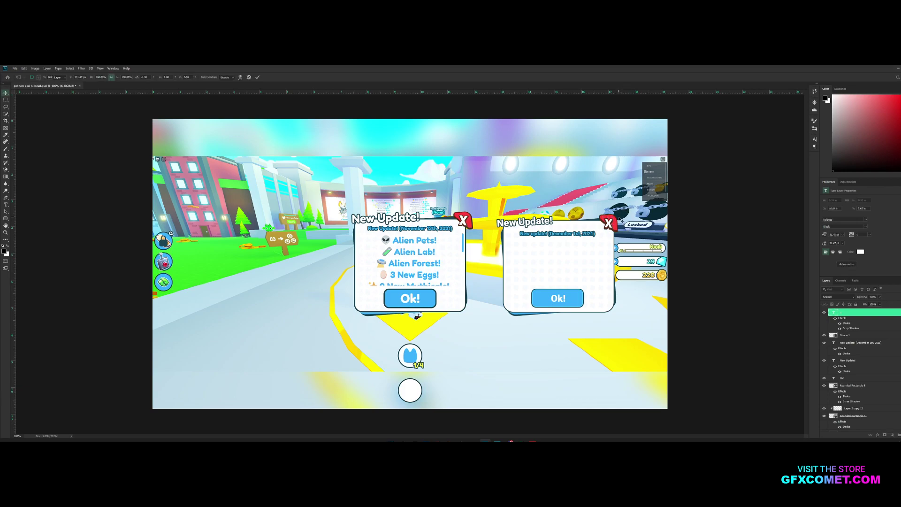
drag(616, 218, 618, 216)
key(Return)
- Group all the layers of the recreated popup and hide the reference screenshot layer
scroll(849, 402, down, 3)
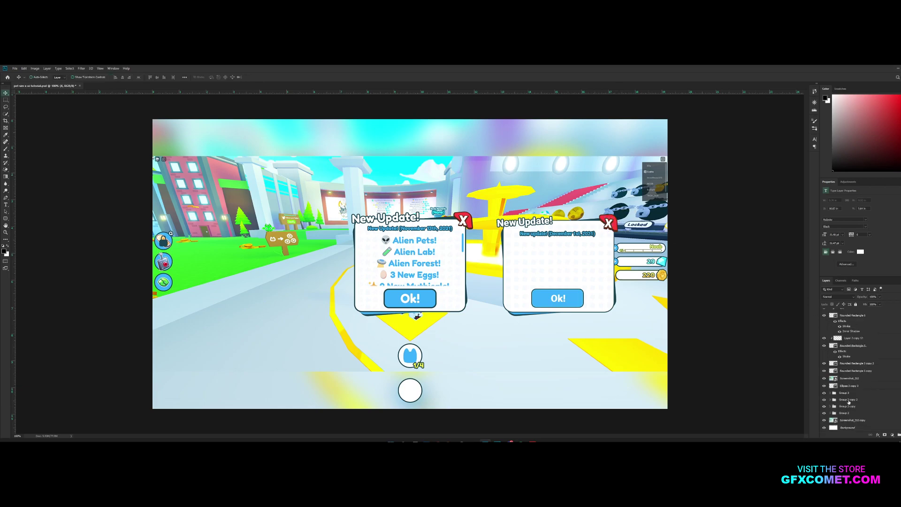
key(ctrl+g)
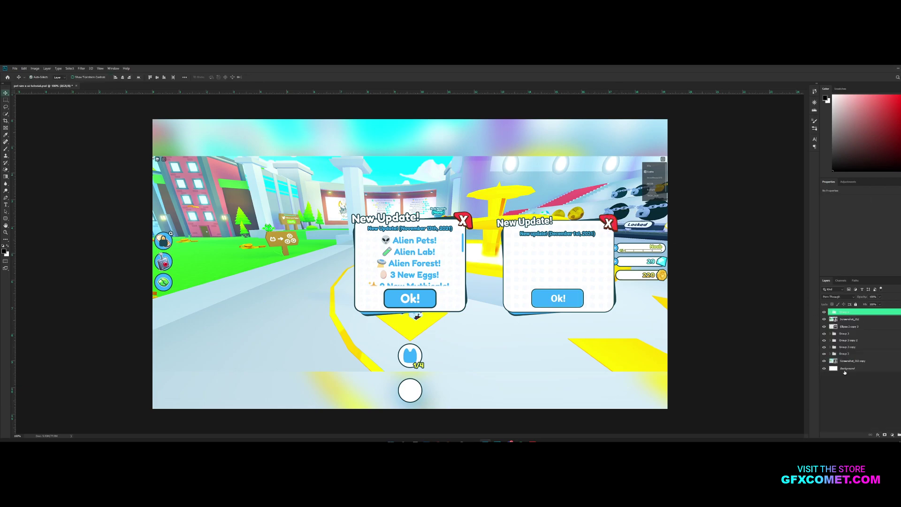
click(825, 319)
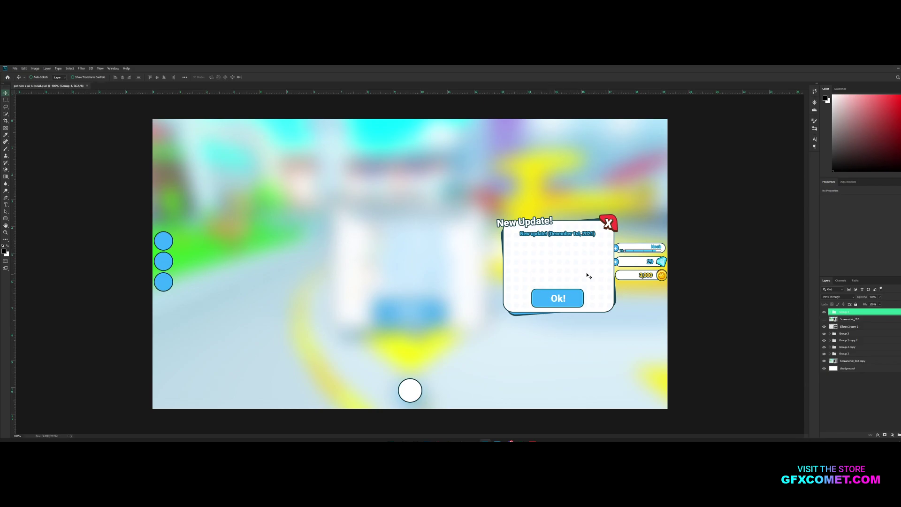
- Centre the popup group horizontally and vertically on the canvas, clear the selection and save the document
drag(587, 277, 416, 258)
key(ctrl+a)
click(122, 77)
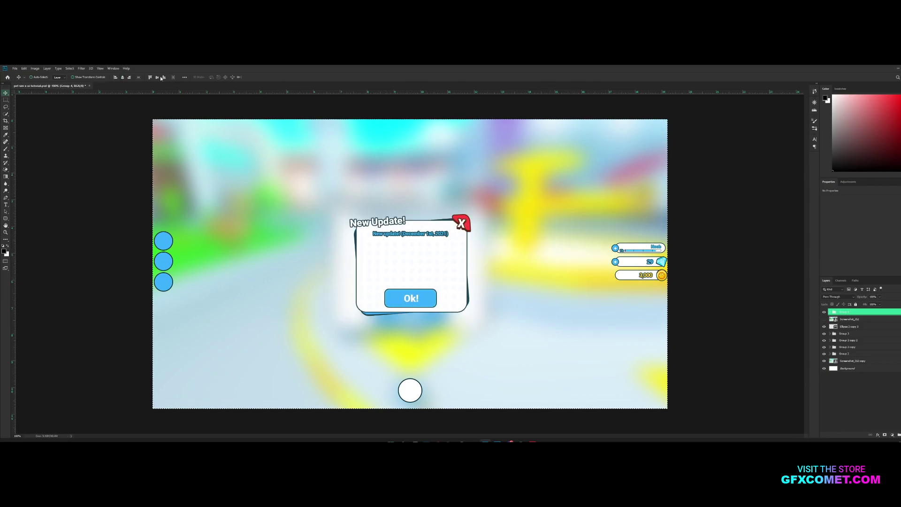
click(157, 77)
key(ctrl+d)
key(ctrl+s)
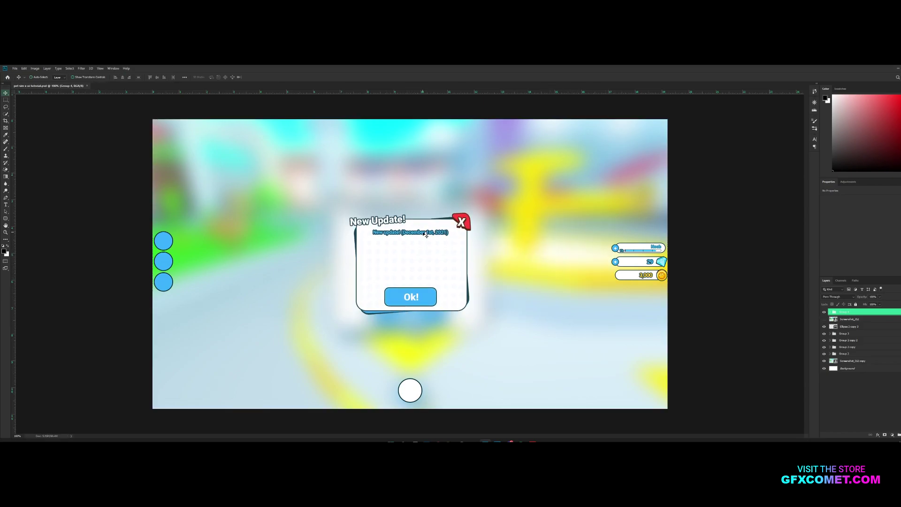